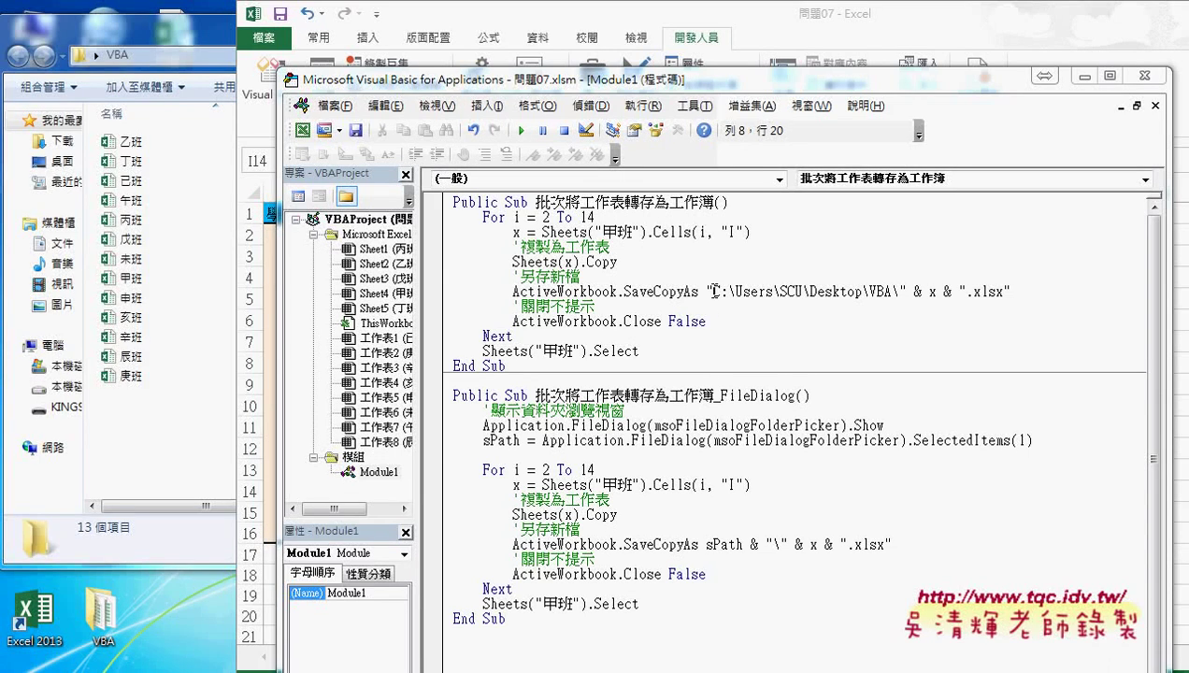
Highlight the hard-coded Desktop VBA path in the SaveCopyAs line and show the VBA folder's 13 class workbooks
drag(714, 291, 897, 295)
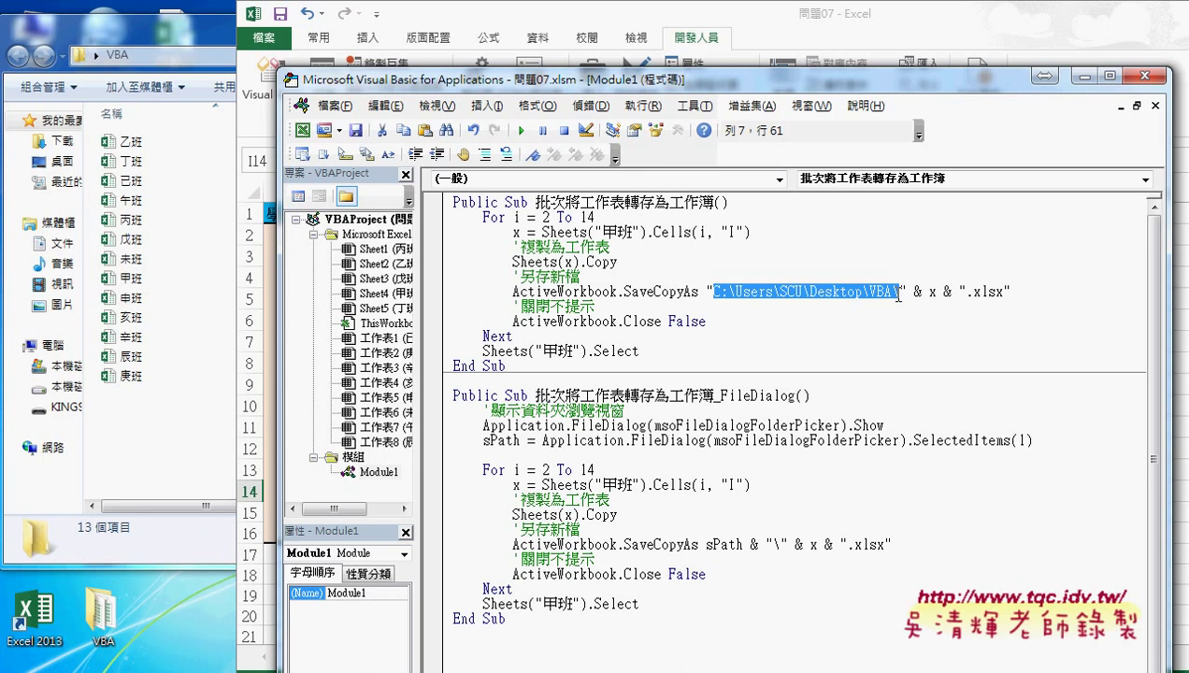
drag(148, 30, 277, 48)
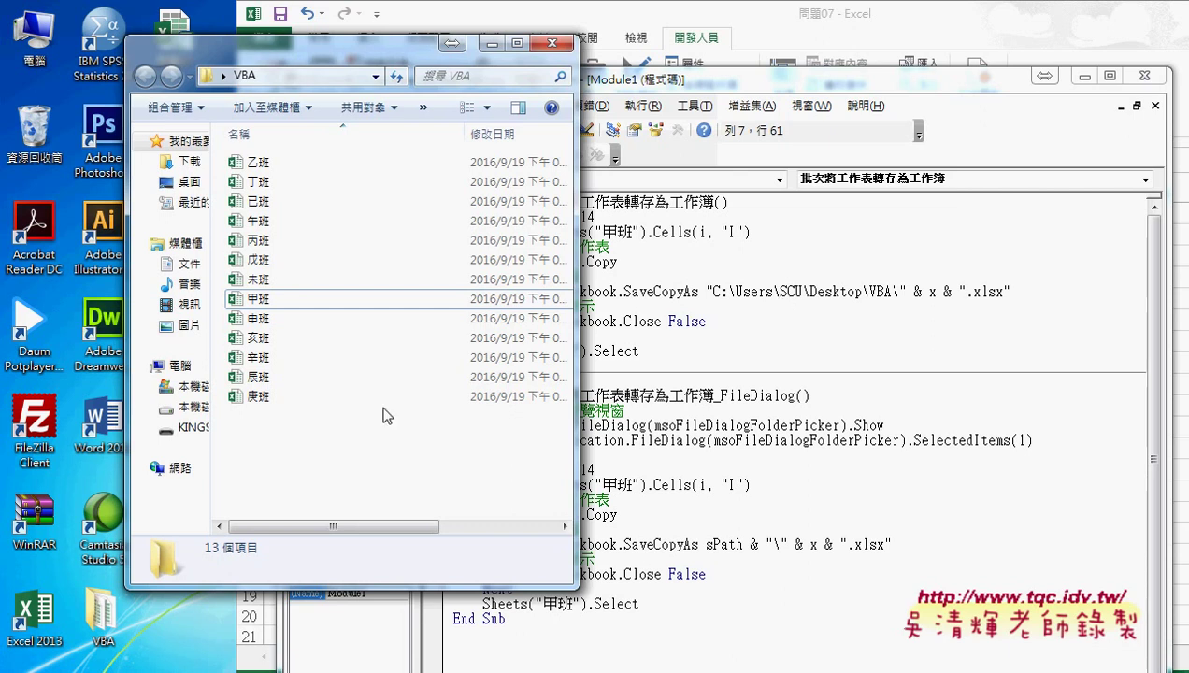
Delete all 13 class workbooks from the VBA folder, then go back to the macro code
drag(338, 430, 270, 162)
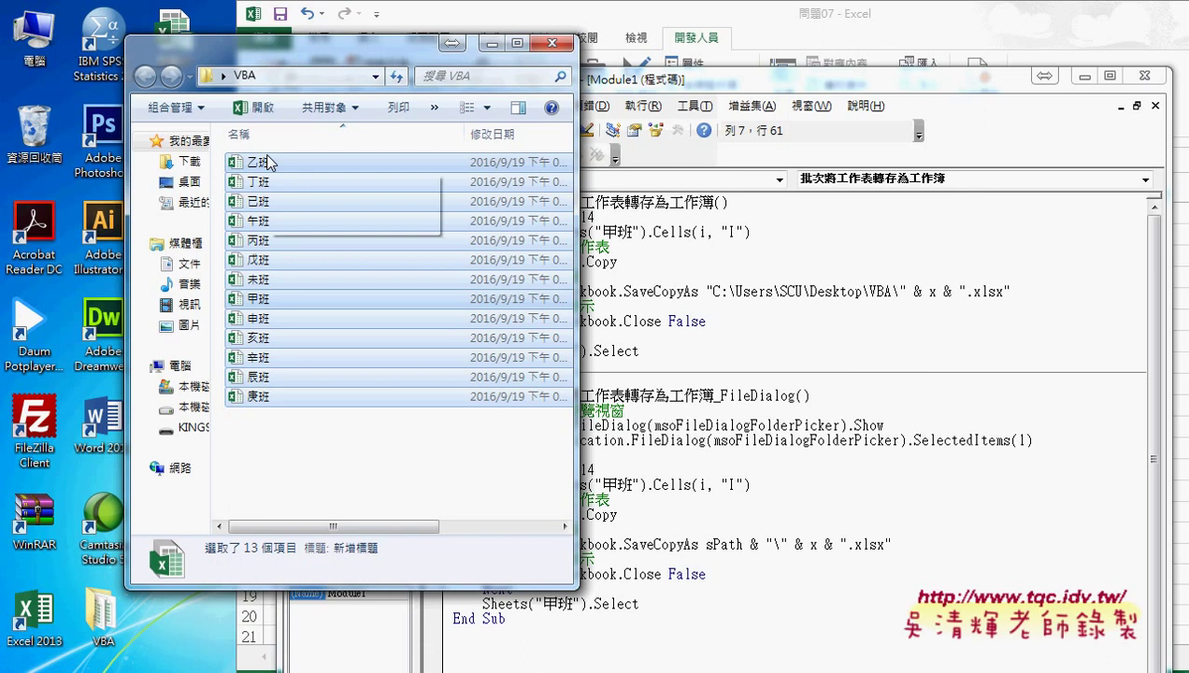
key(Delete)
key(Return)
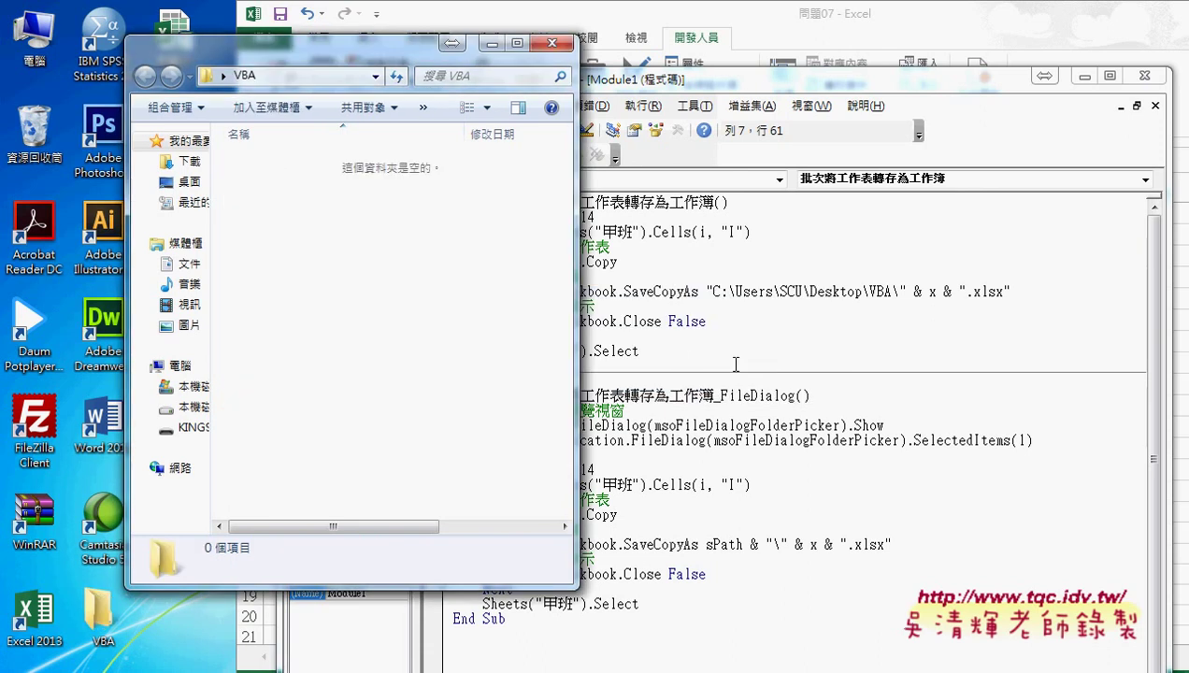
click(739, 363)
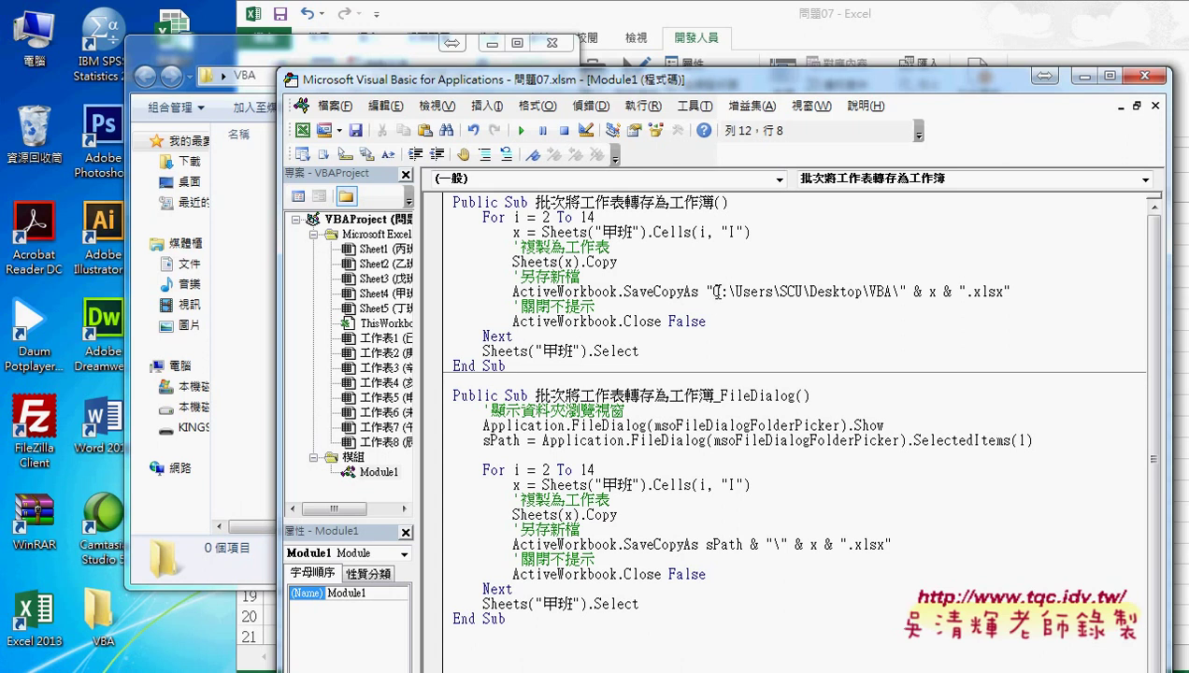
drag(713, 291, 893, 290)
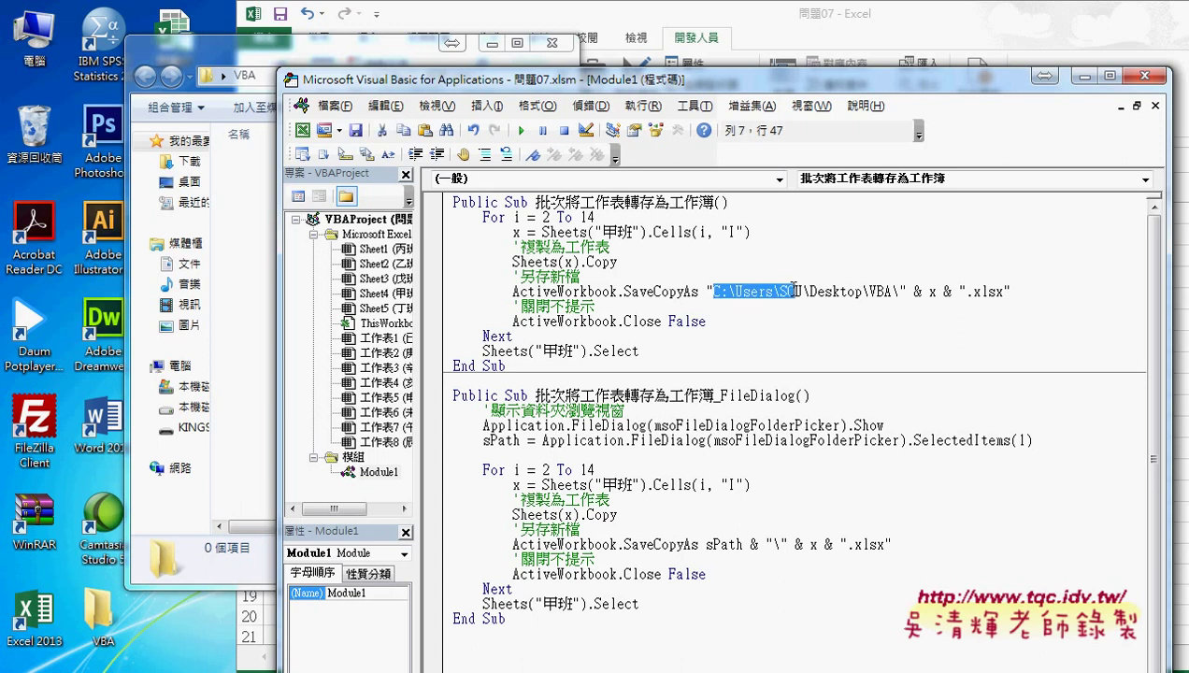
click(804, 426)
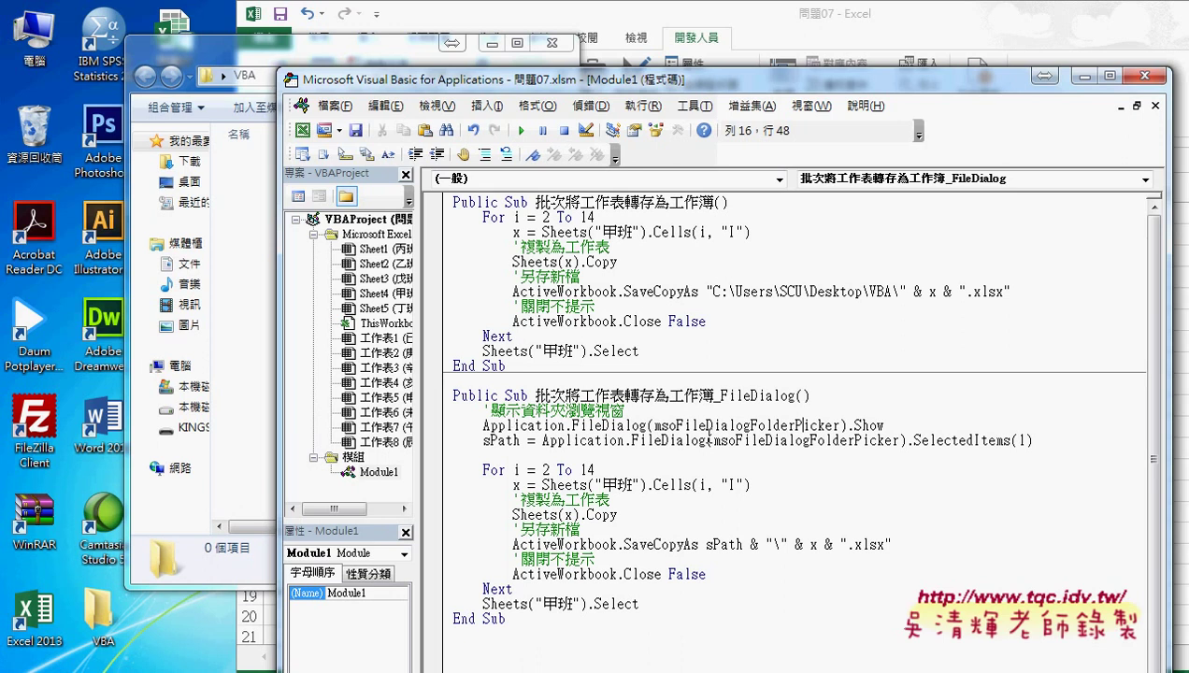
drag(884, 425, 565, 425)
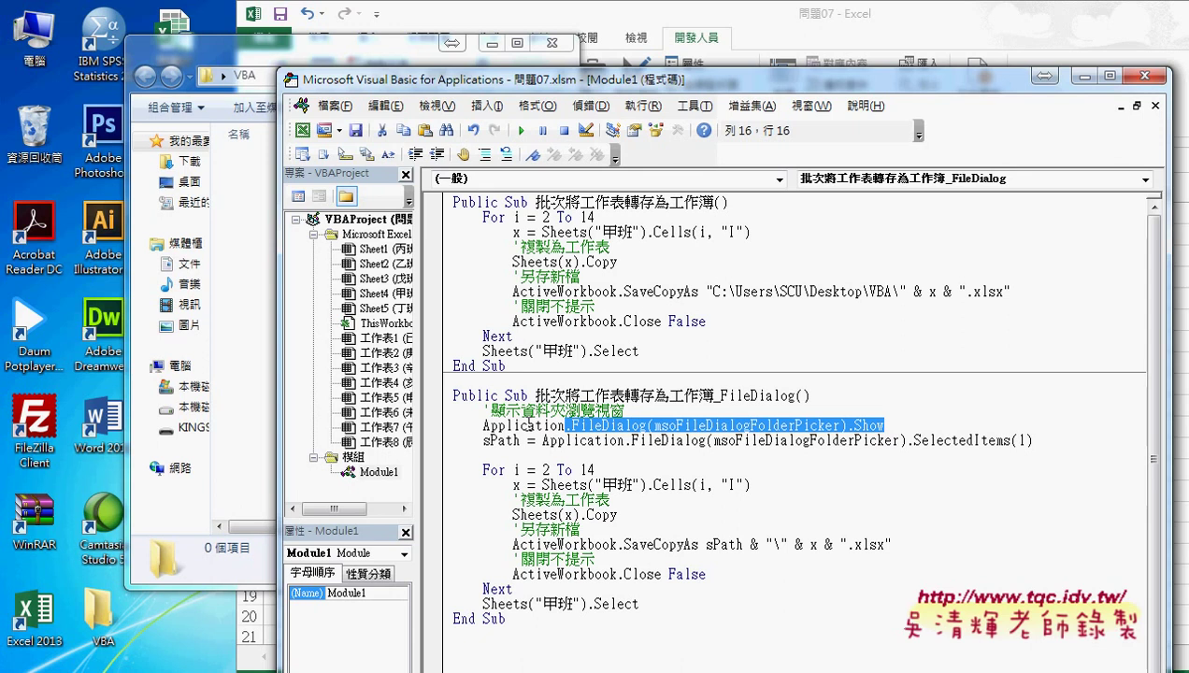
Enter Application.FileDialog on the dialog line using IntelliSense completion
text(.)
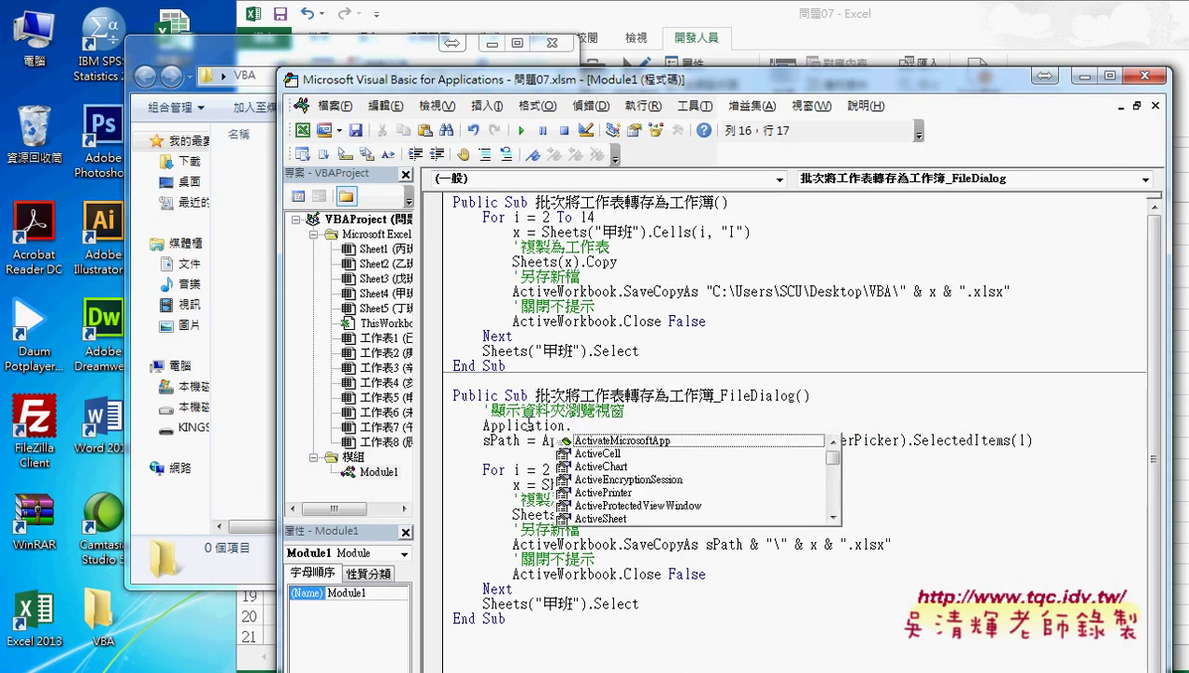
text(f)
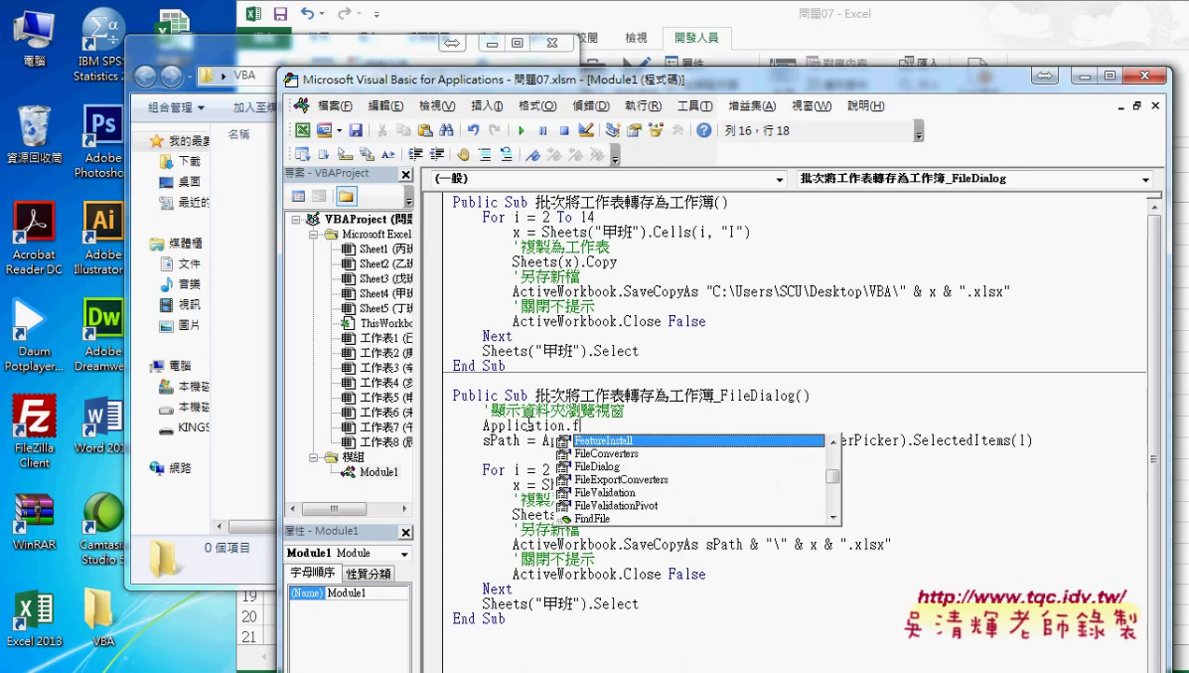
key(Down)
key(Down)
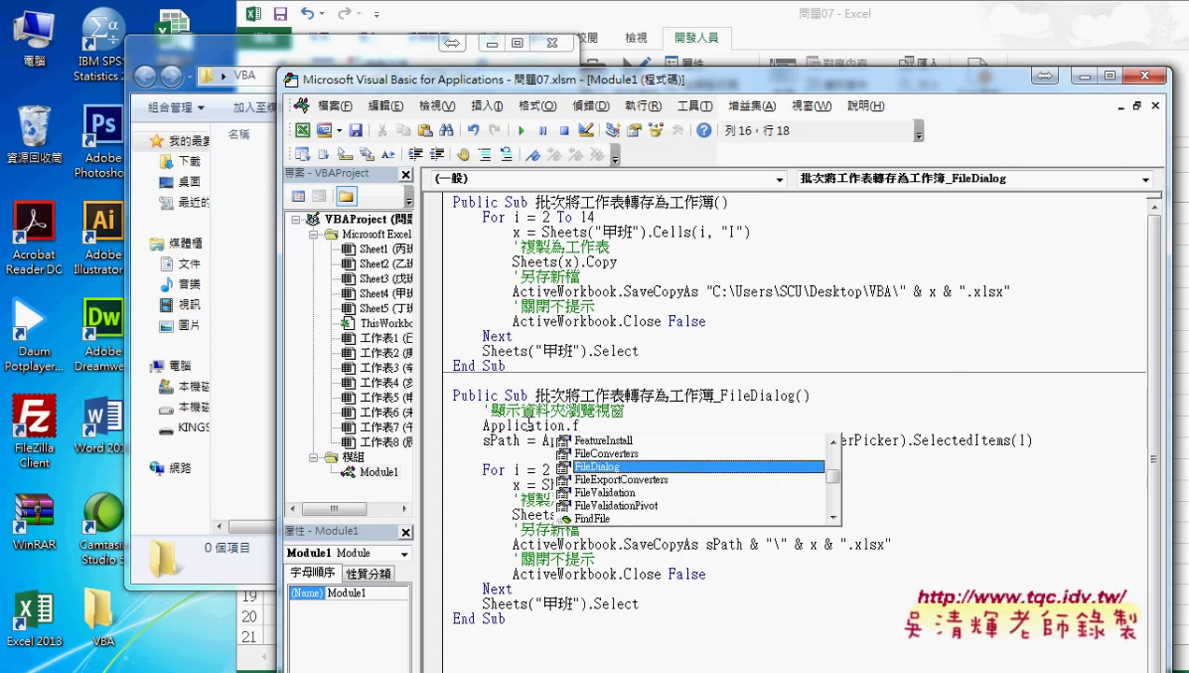
text(()
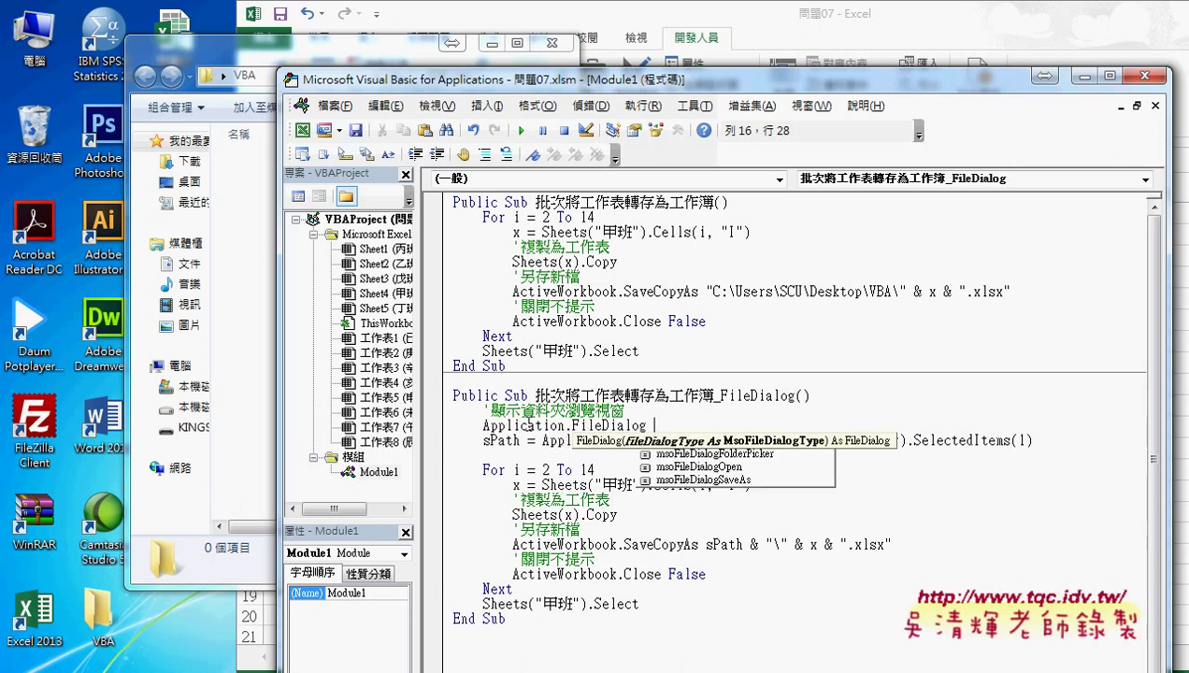
key(BackSpace)
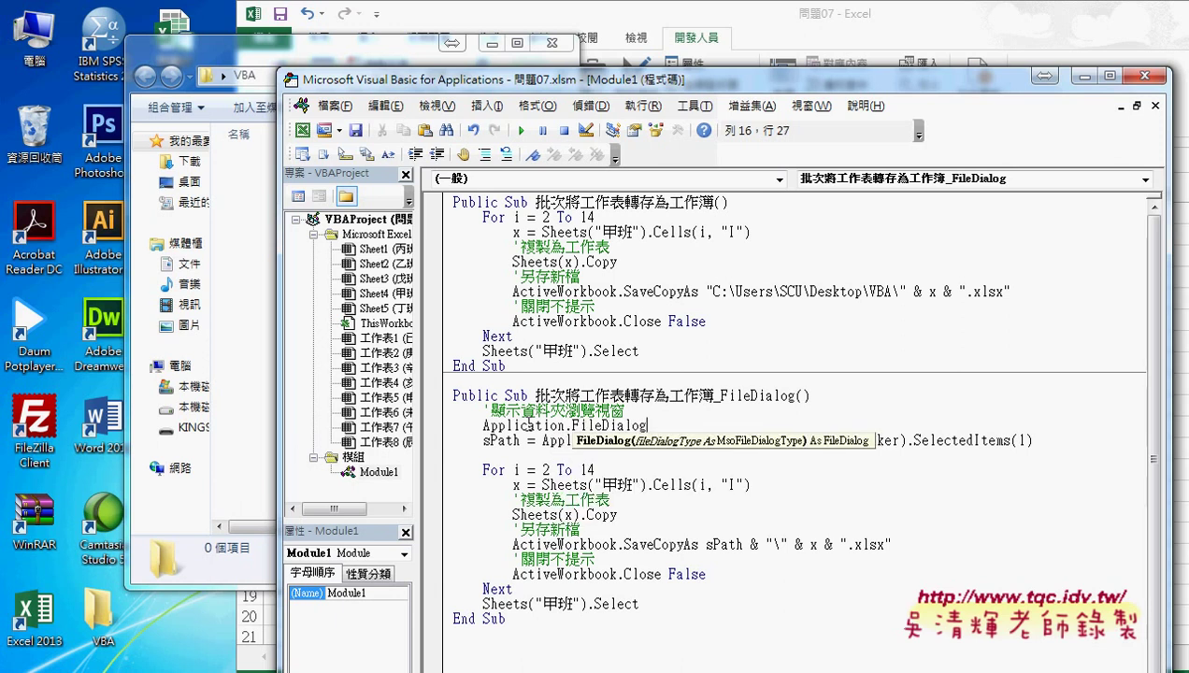
Pass msoFileDialogFolderPicker as the FileDialog dialog type and close the parenthesis
text(()
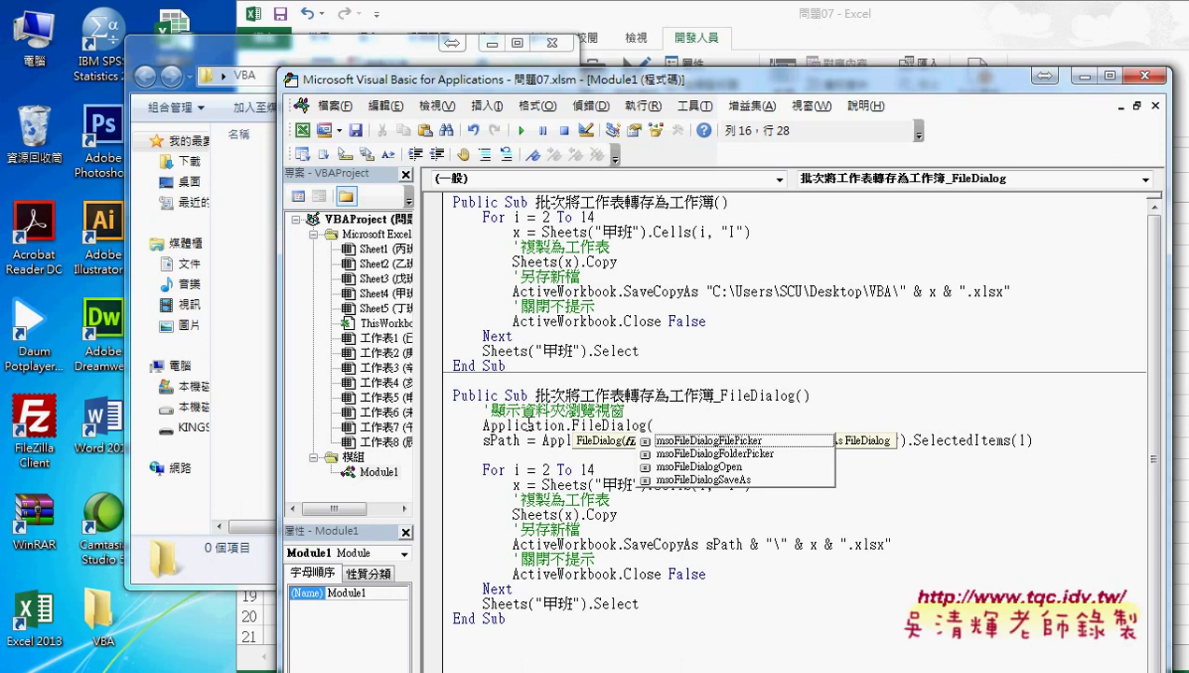
key(Down)
key(Down)
key(Down)
key(Down)
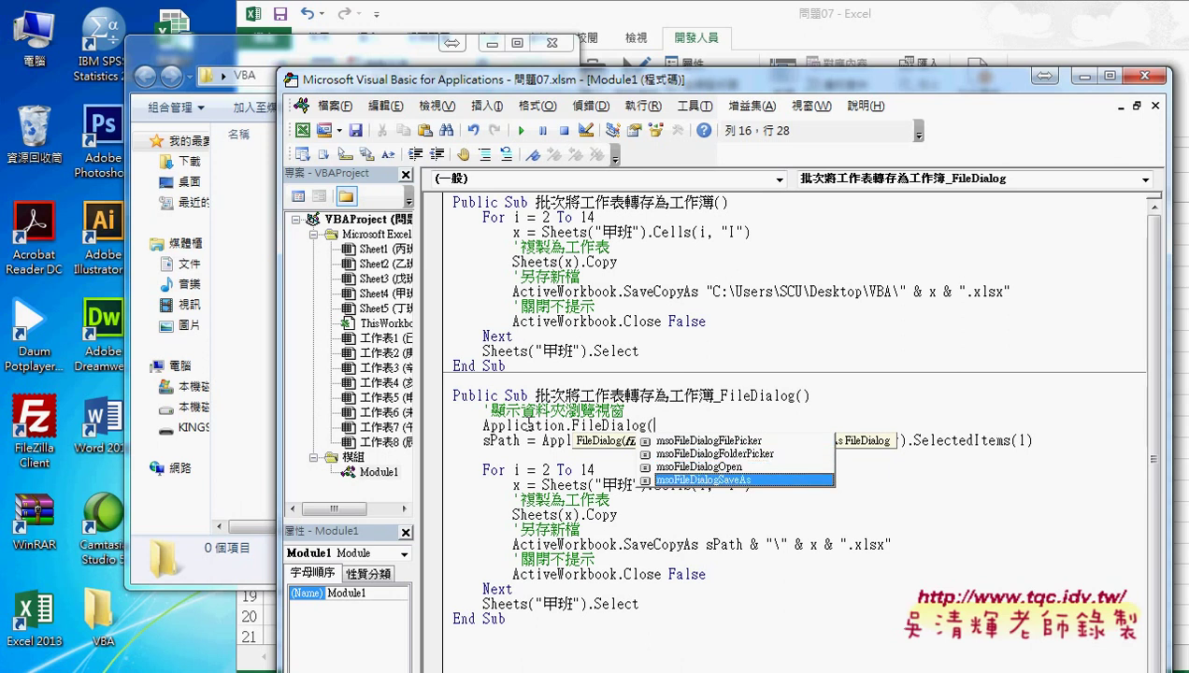
key(Up)
key(Up)
key(Up)
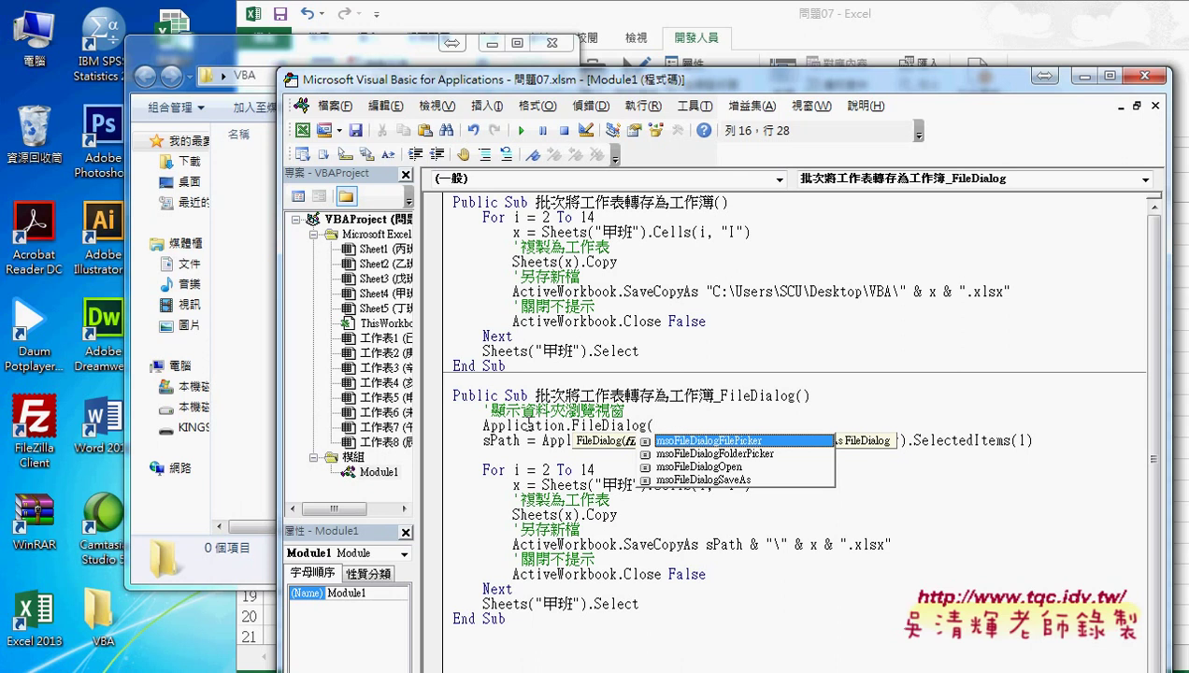
key(Down)
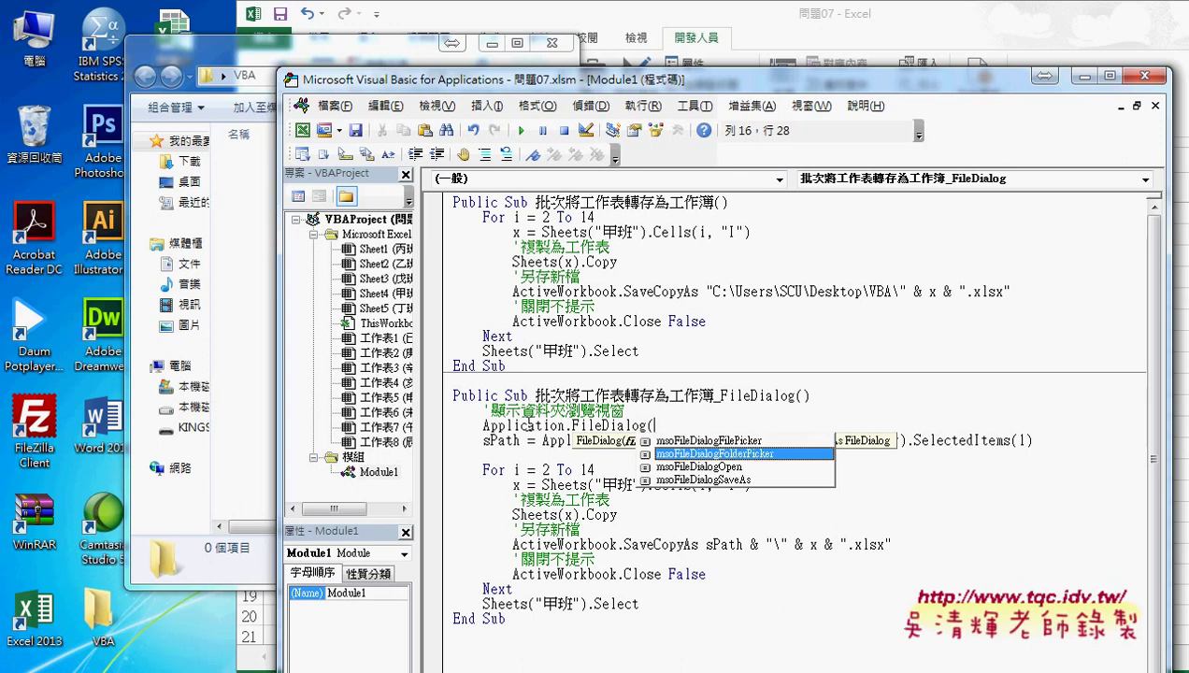
key(Down)
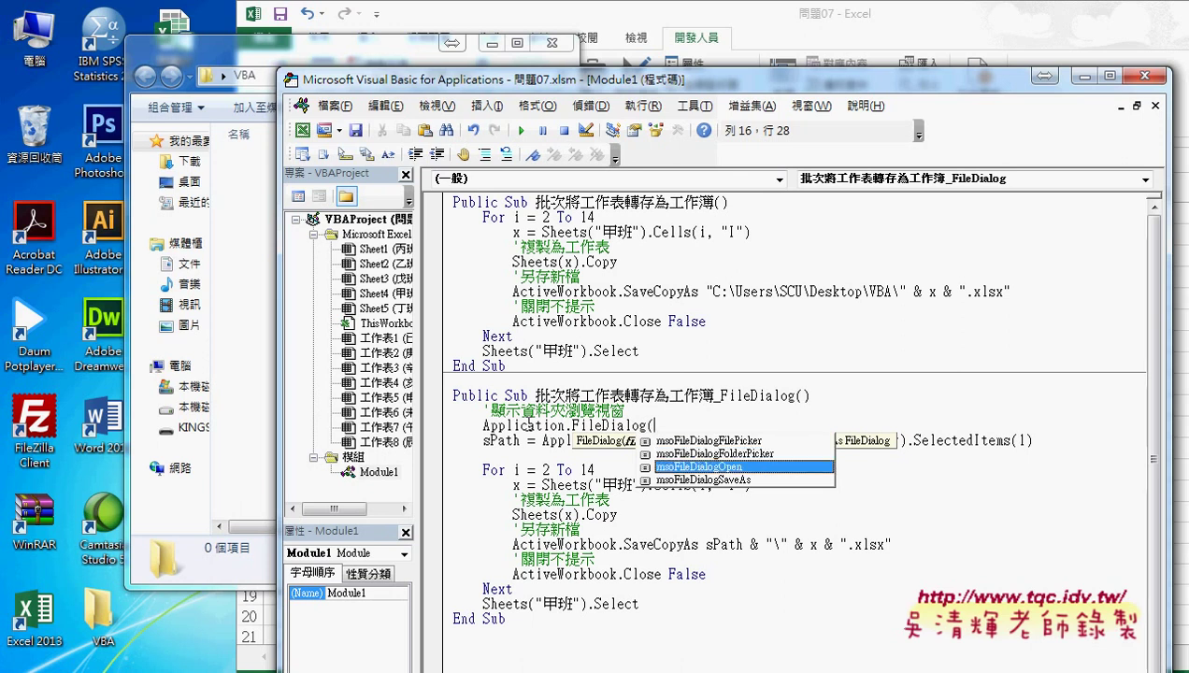
key(Down)
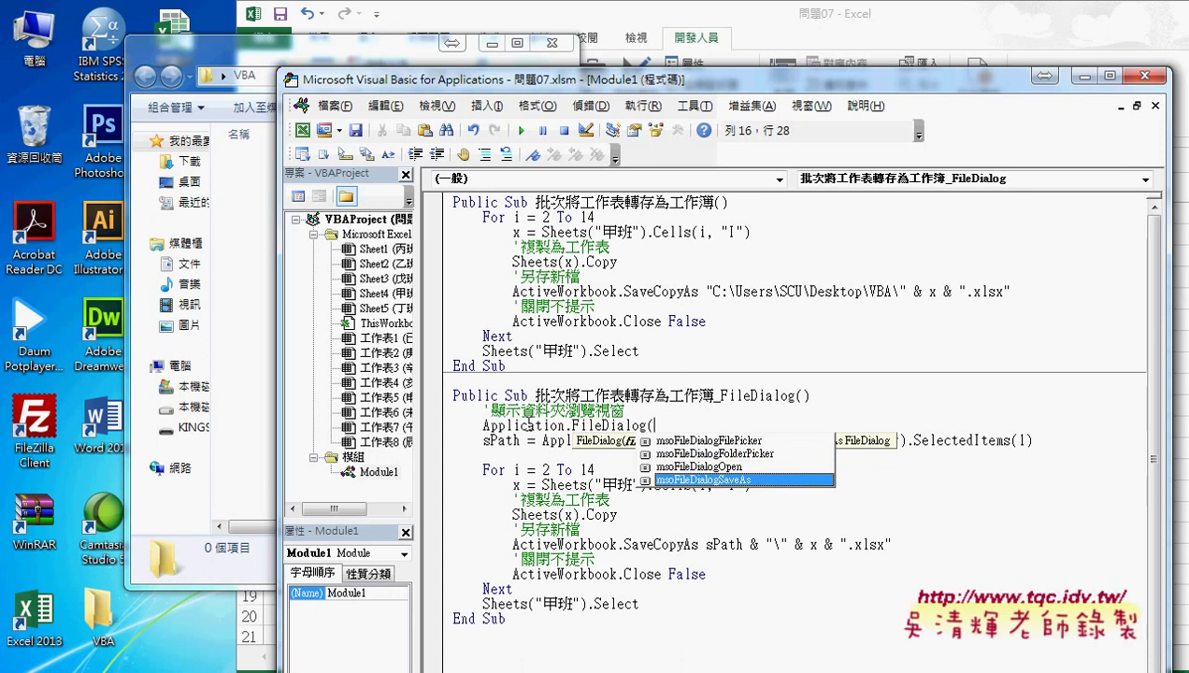
key(Up)
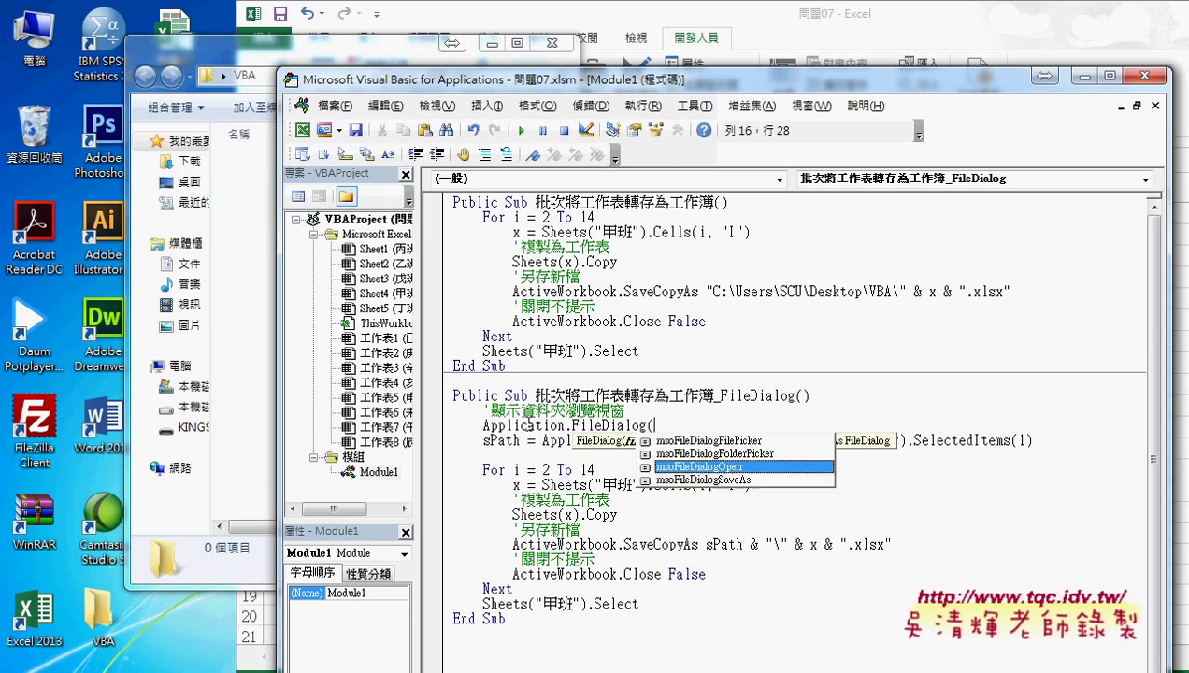
key(Up)
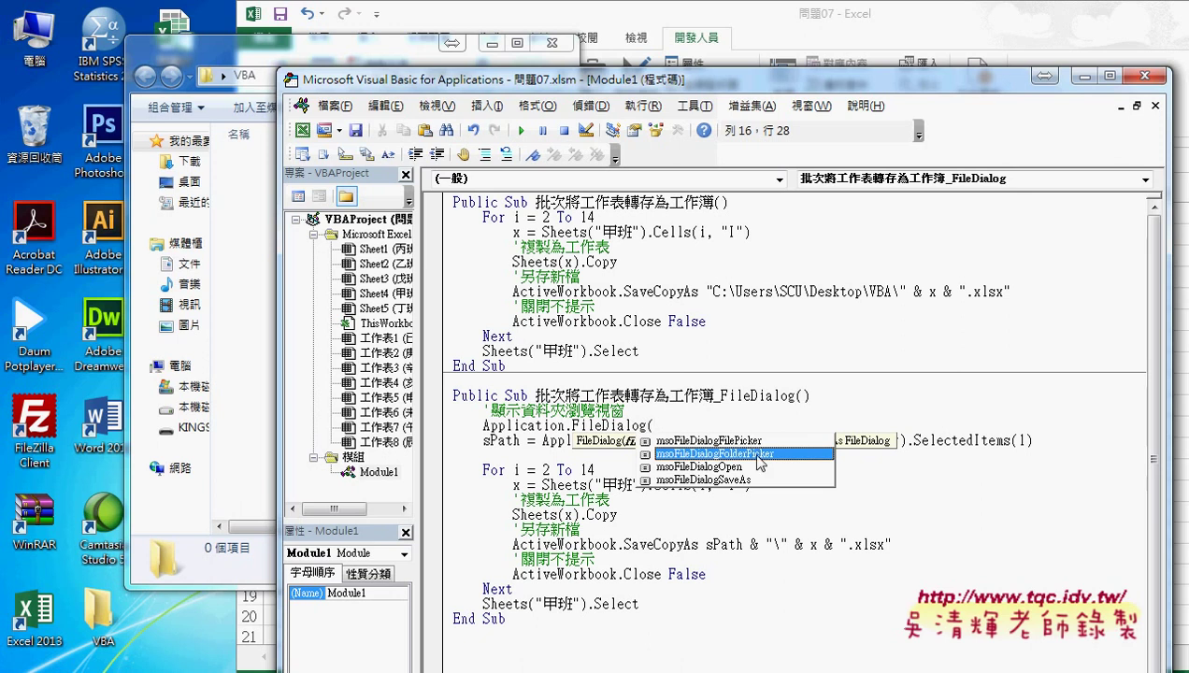
double_click(758, 454)
Append .Show to the Application.FileDialog(msoFileDialogFolderPicker) line using IntelliSense
text())
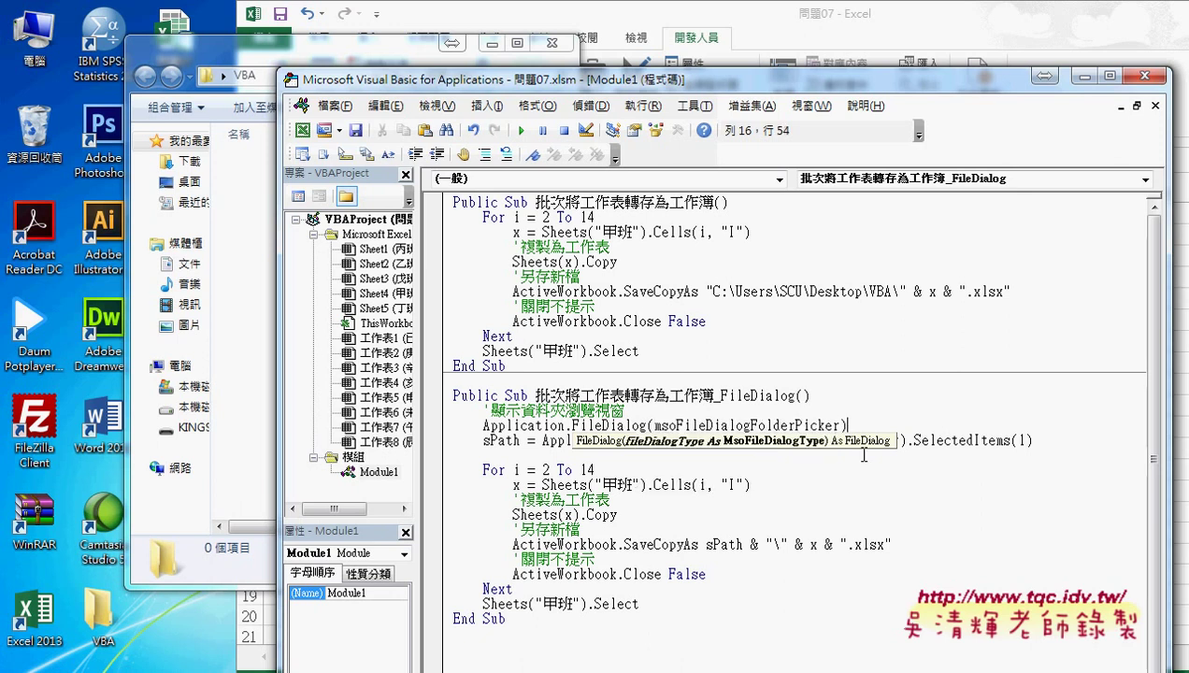
text(.)
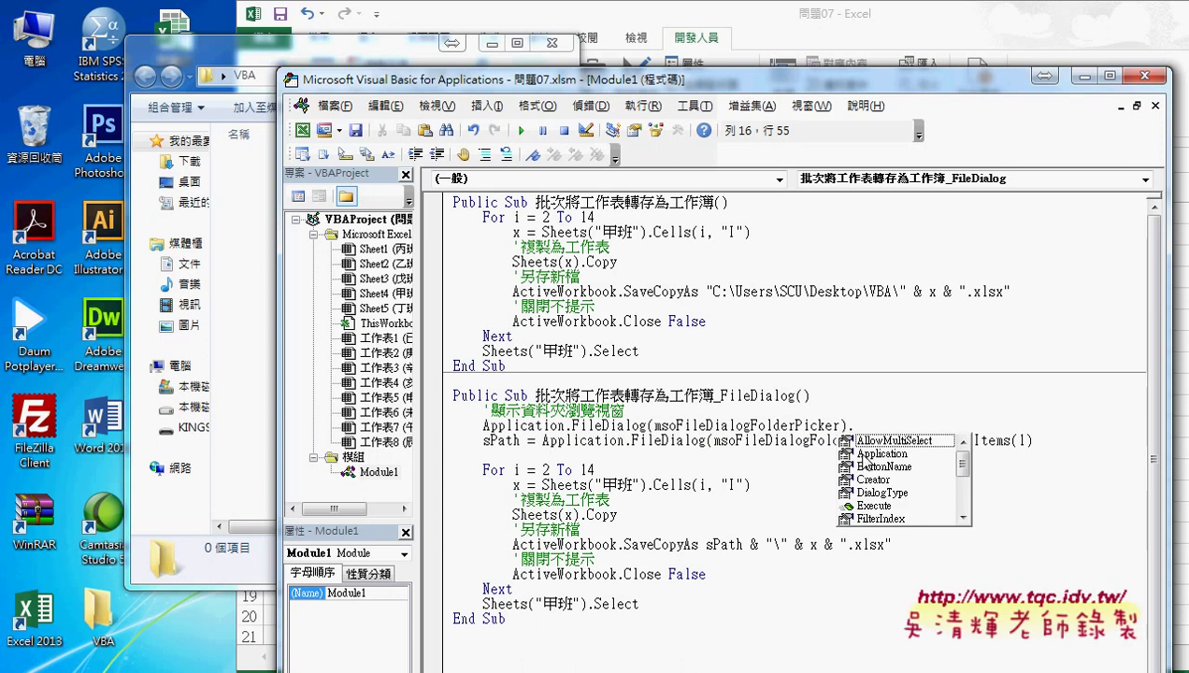
text(s)
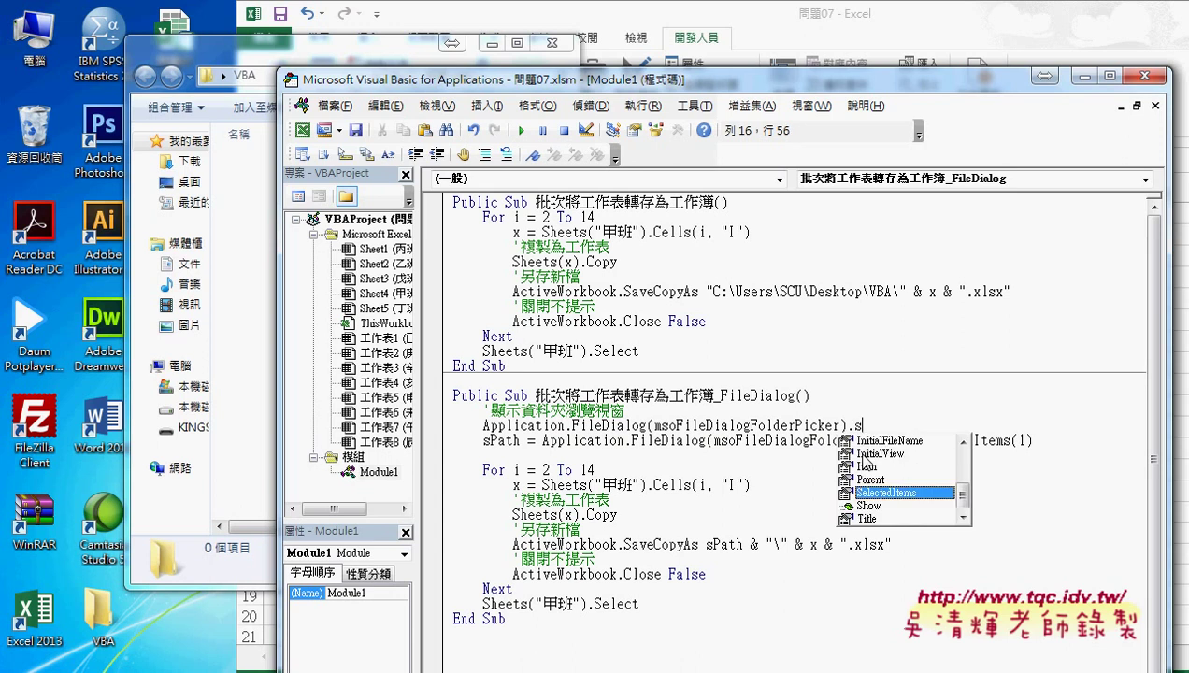
key(Down)
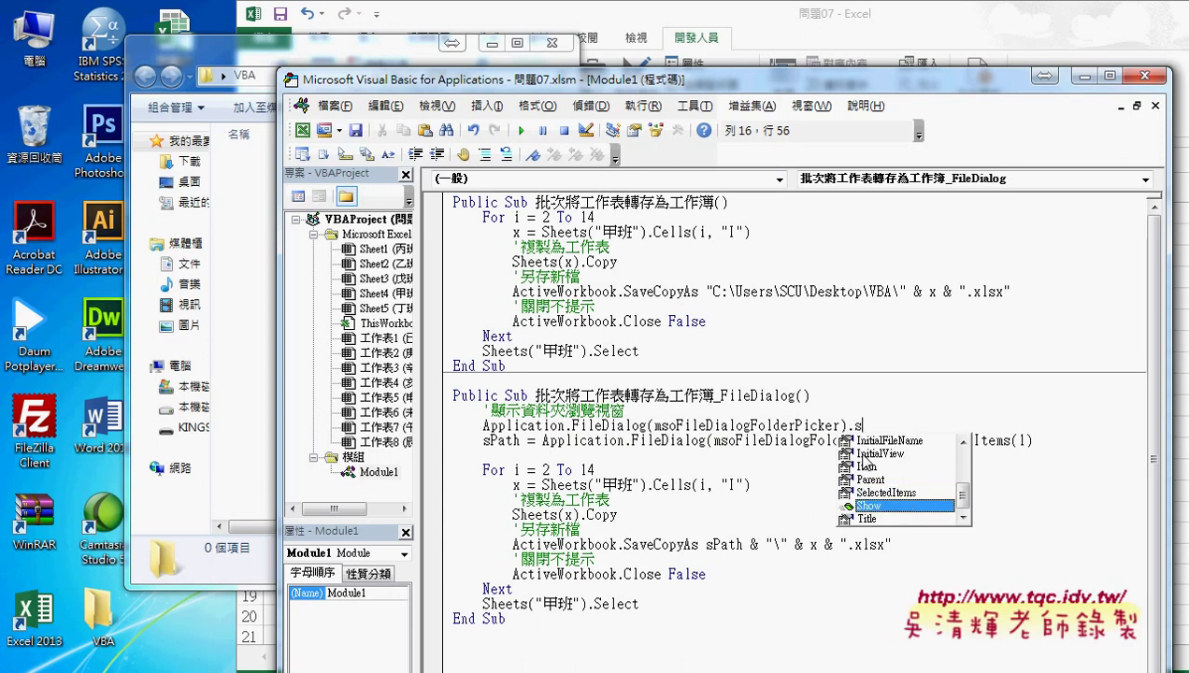
key(space)
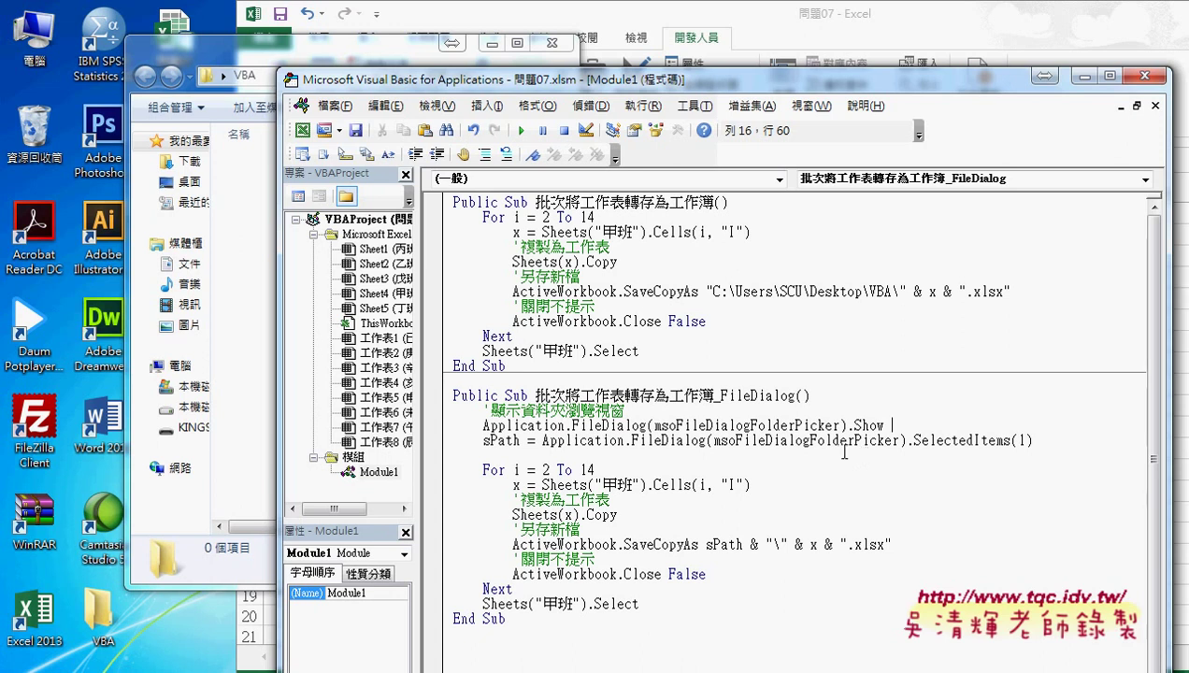
Retype the sPath assignment as Application.FileDialog(msoFileDialogFolderPicker).SelectedItems()
drag(520, 440, 484, 441)
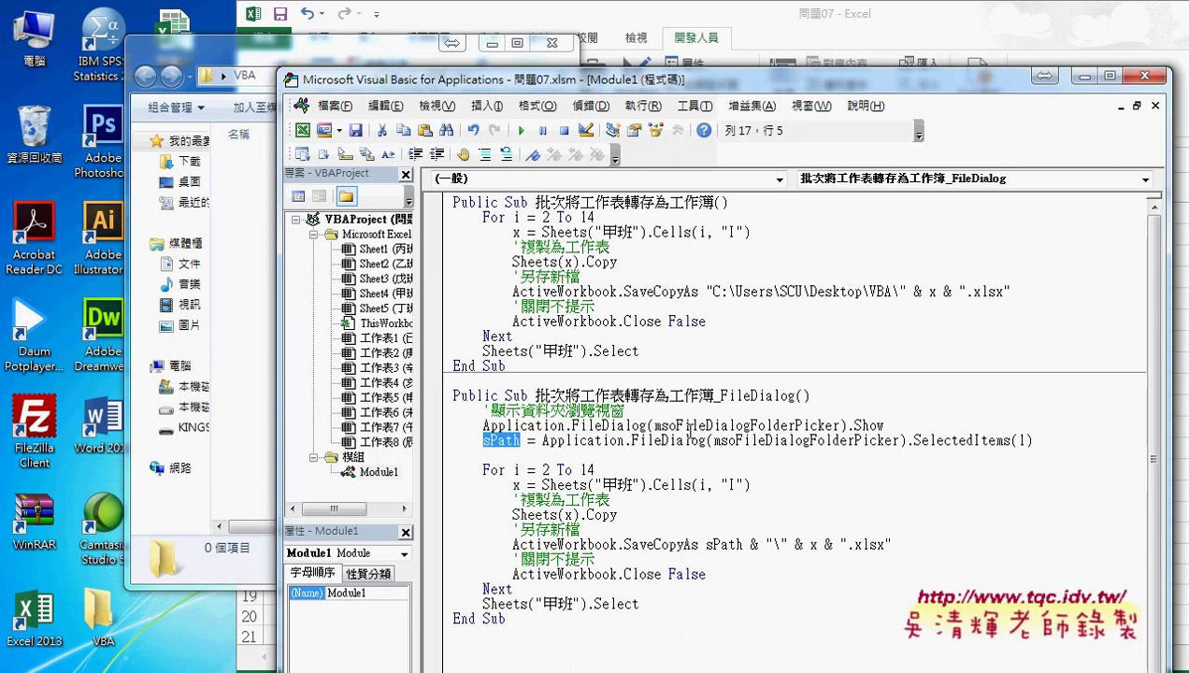
drag(1033, 440, 625, 441)
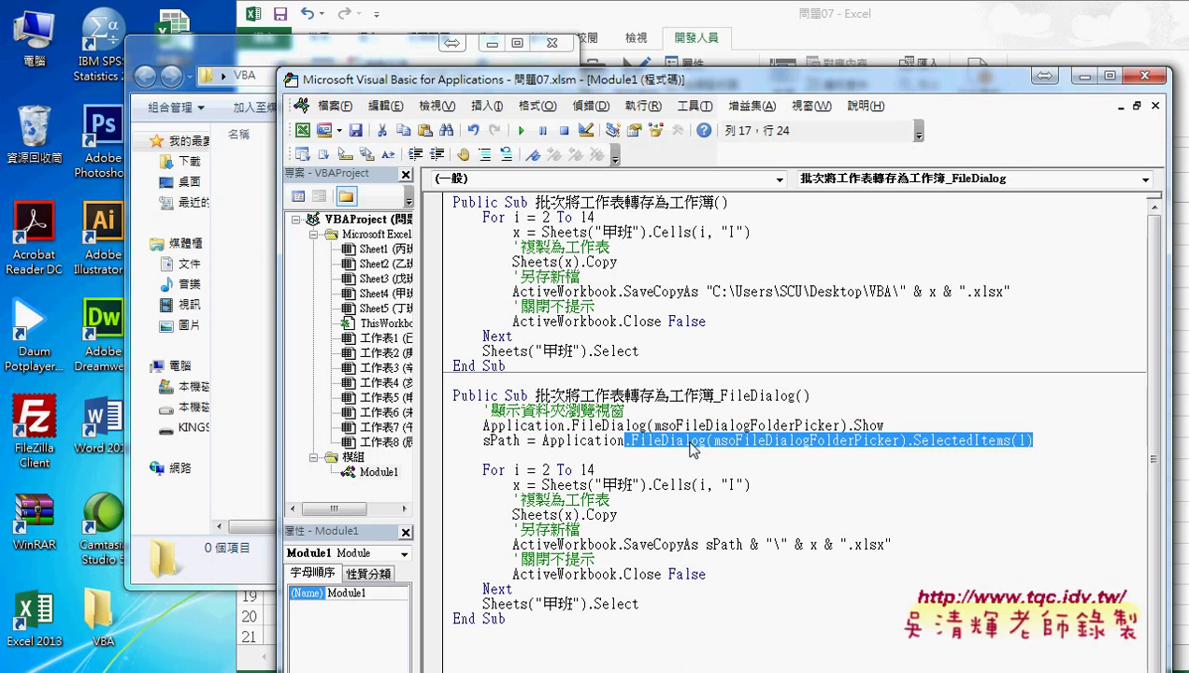
text(.)
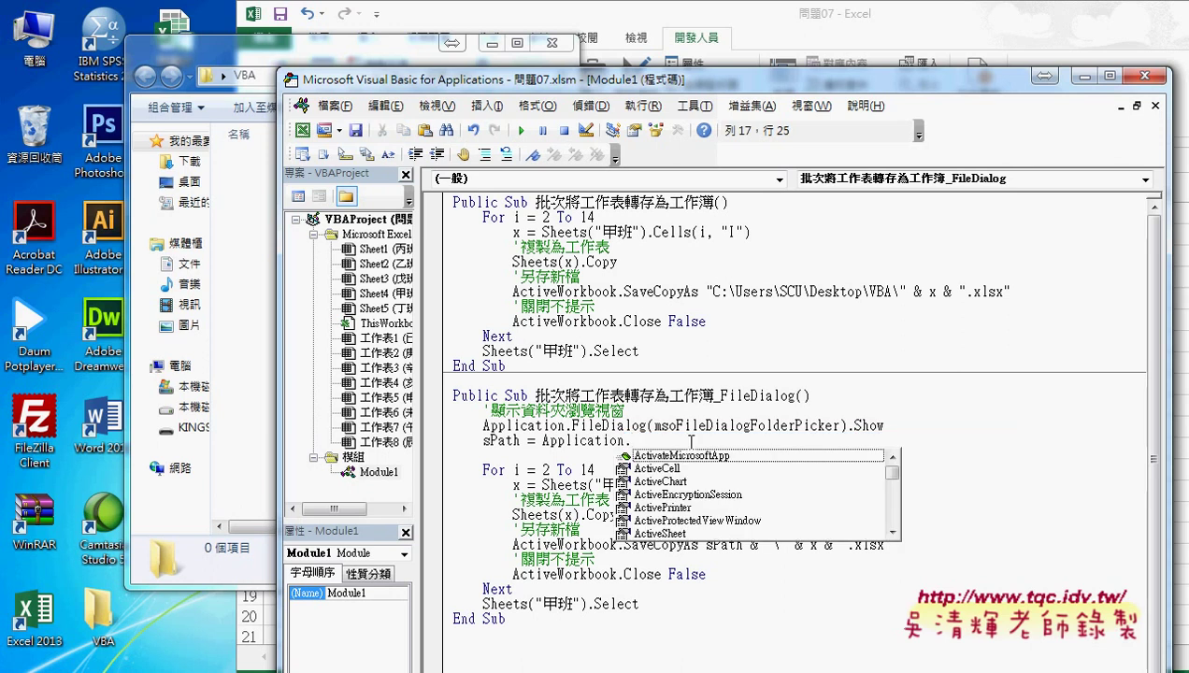
text(f)
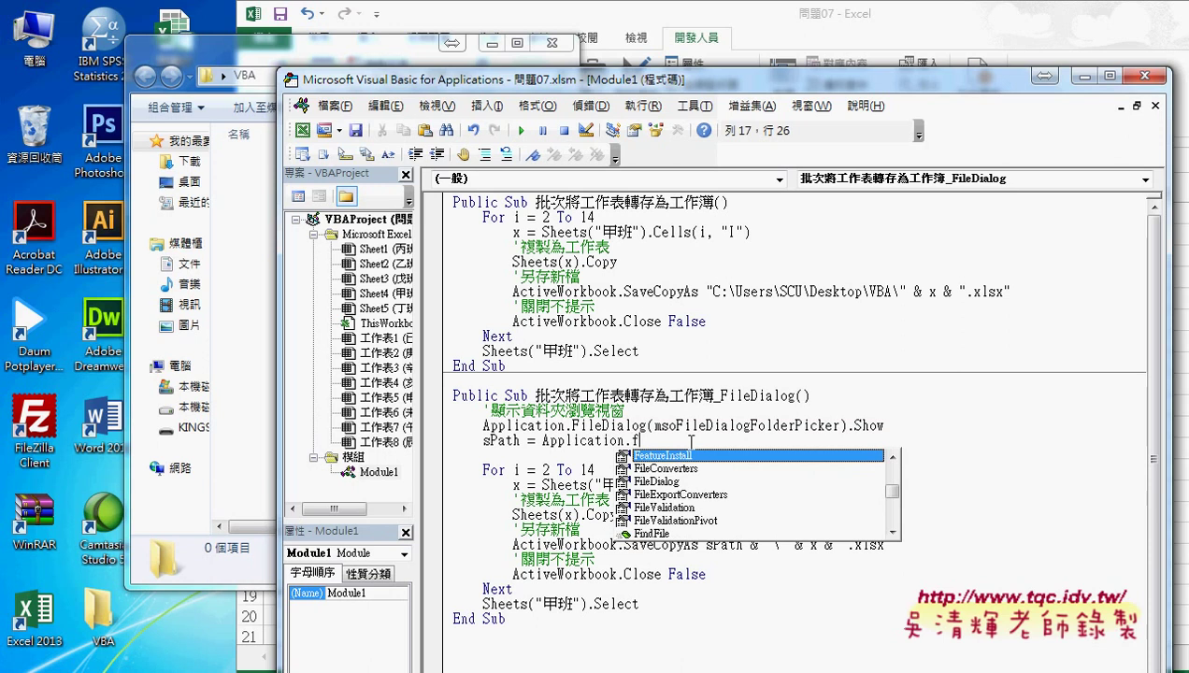
text(i)
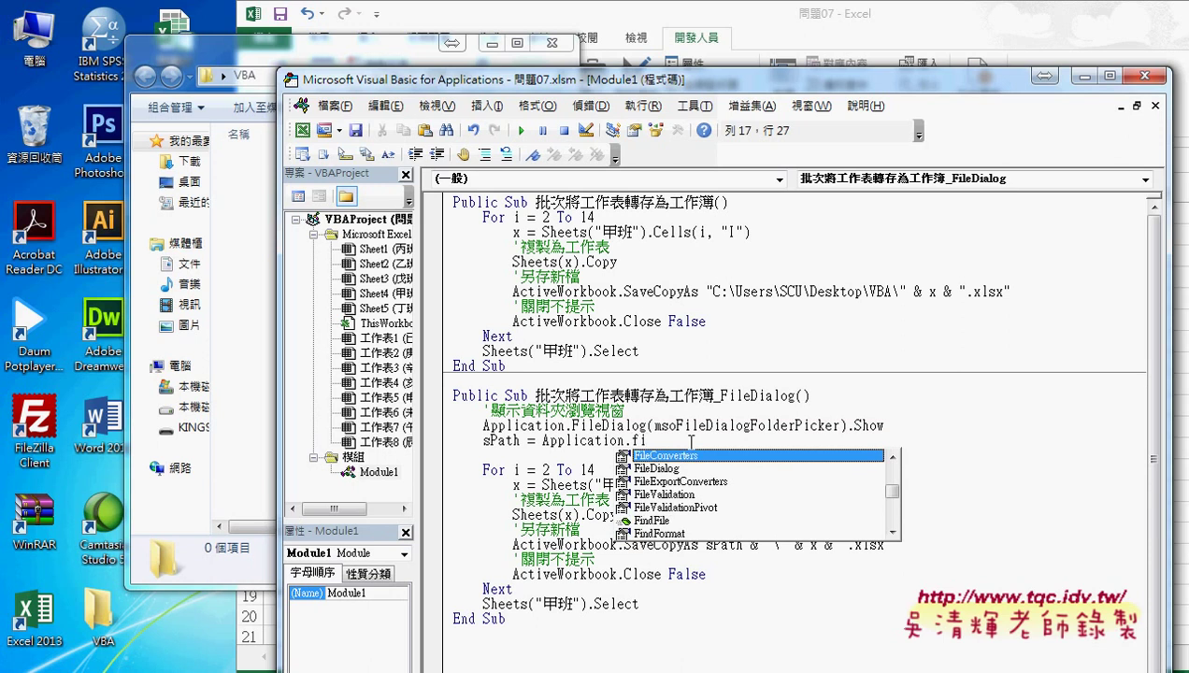
key(Down)
key(Tab)
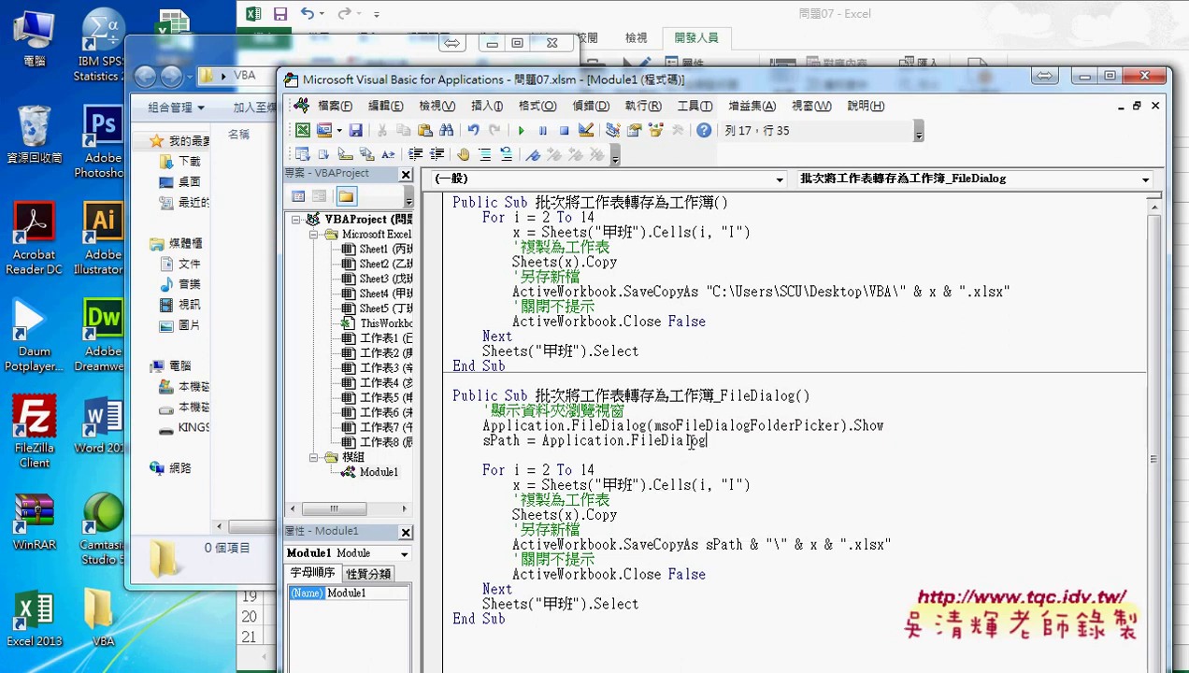
text(()
key(Down)
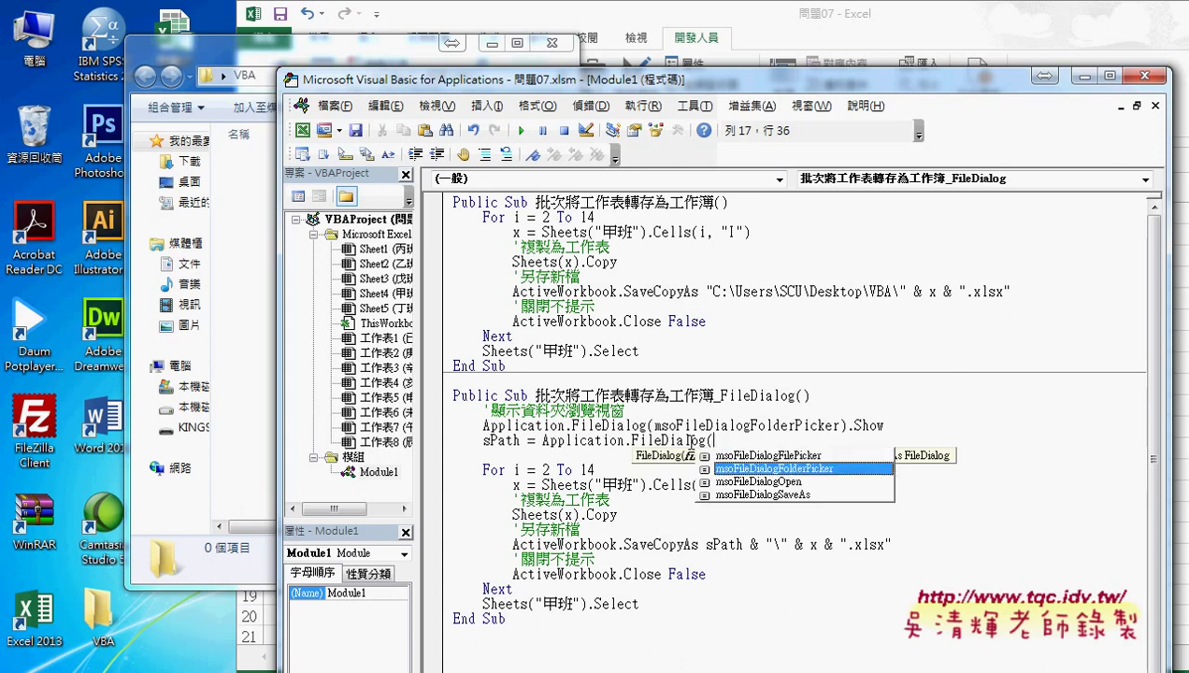
key(Tab)
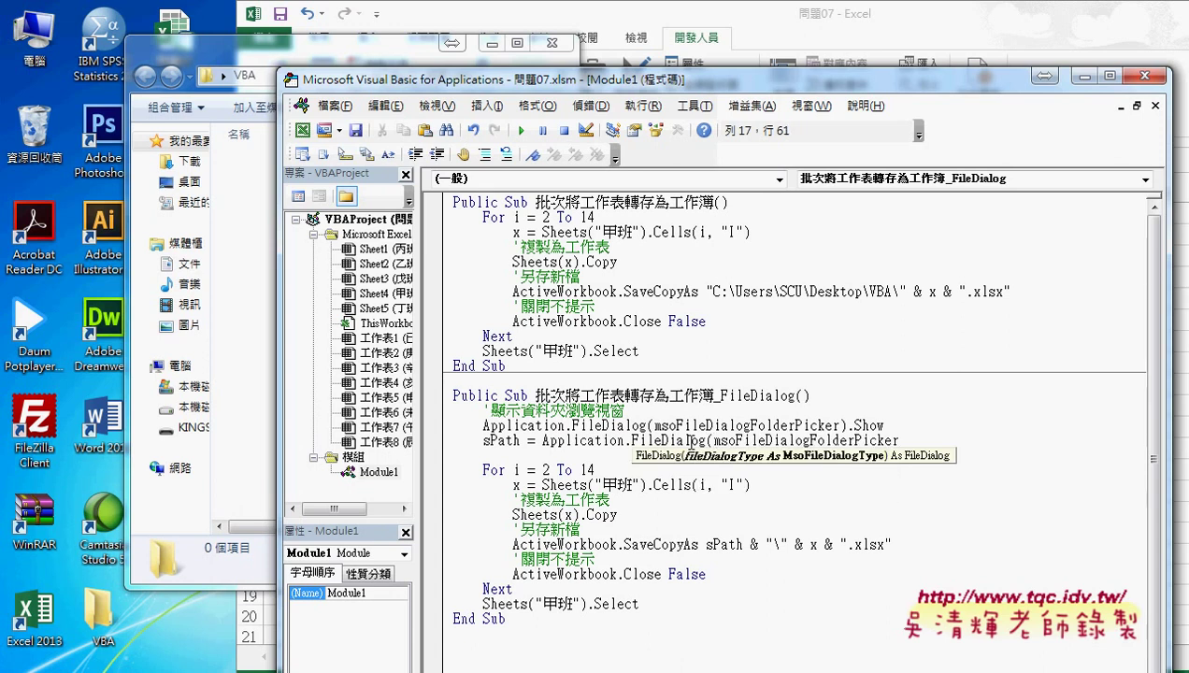
text().)
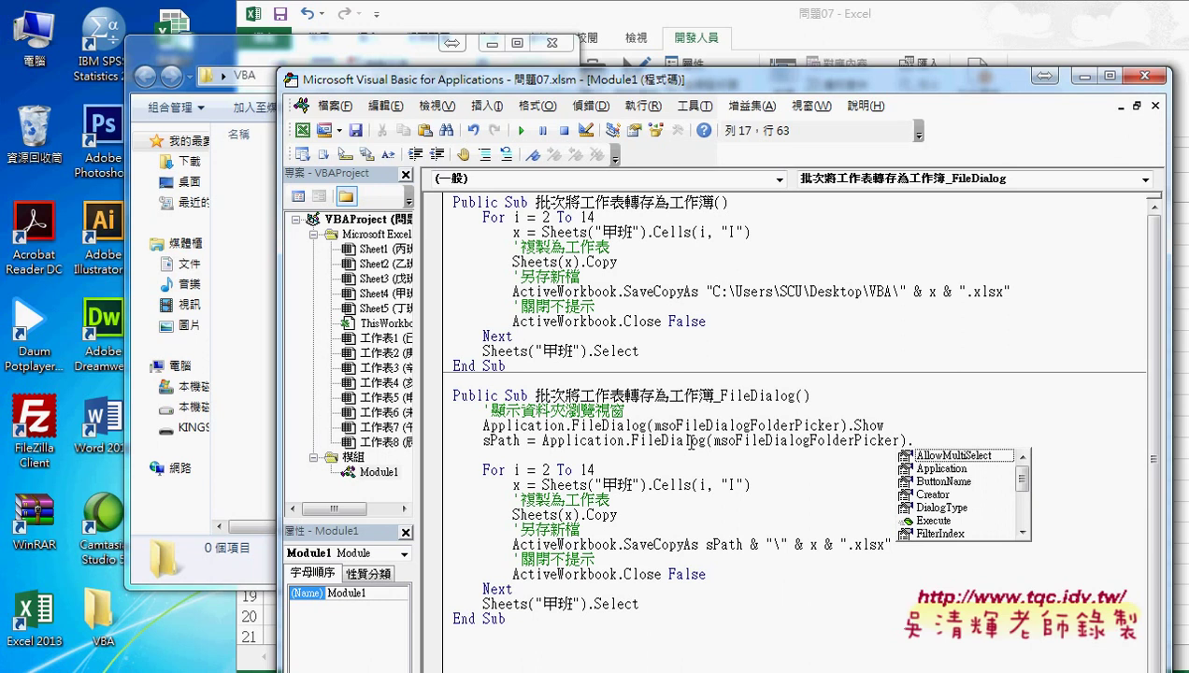
text(s)
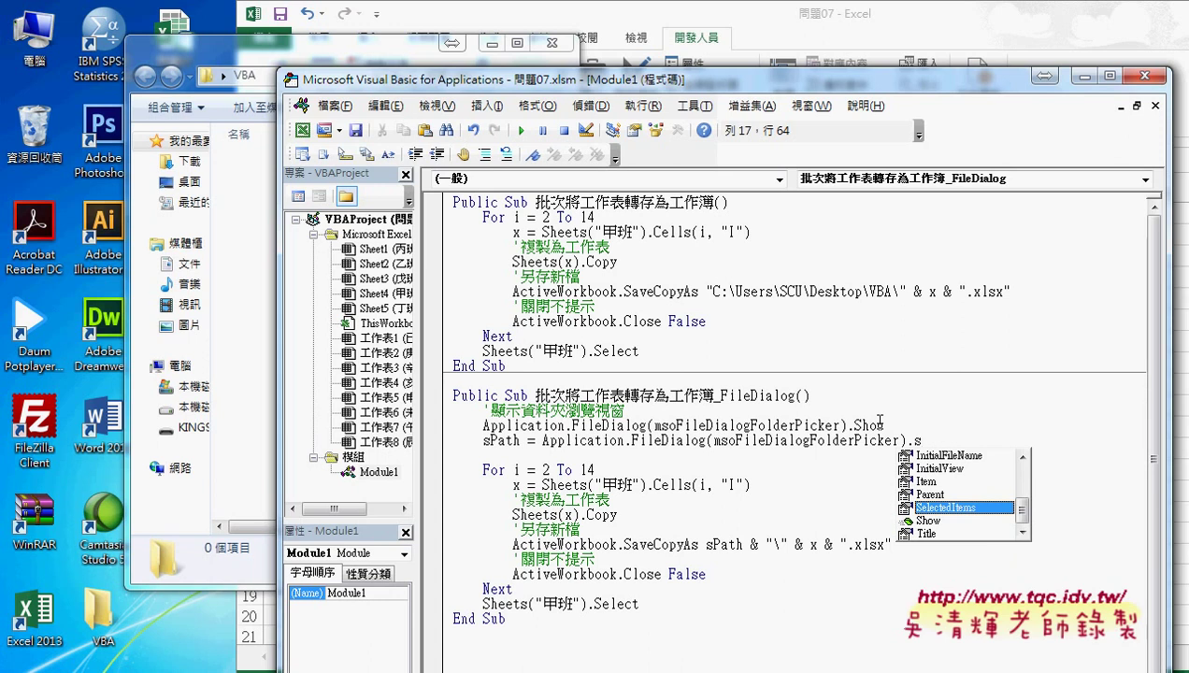
double_click(971, 512)
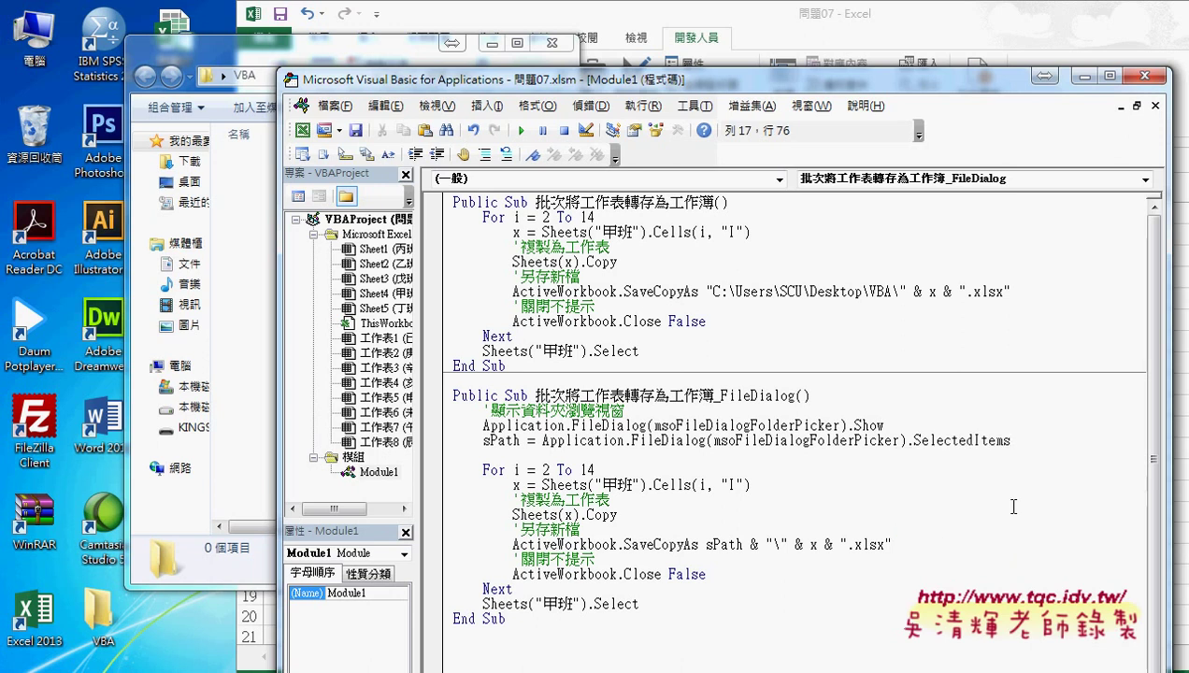
text((1))
Index SelectedItems(1), add a breakpoint on the sPath line, and rearrange the Explorer and editor windows
text(1)
drag(1027, 439, 1018, 439)
click(431, 441)
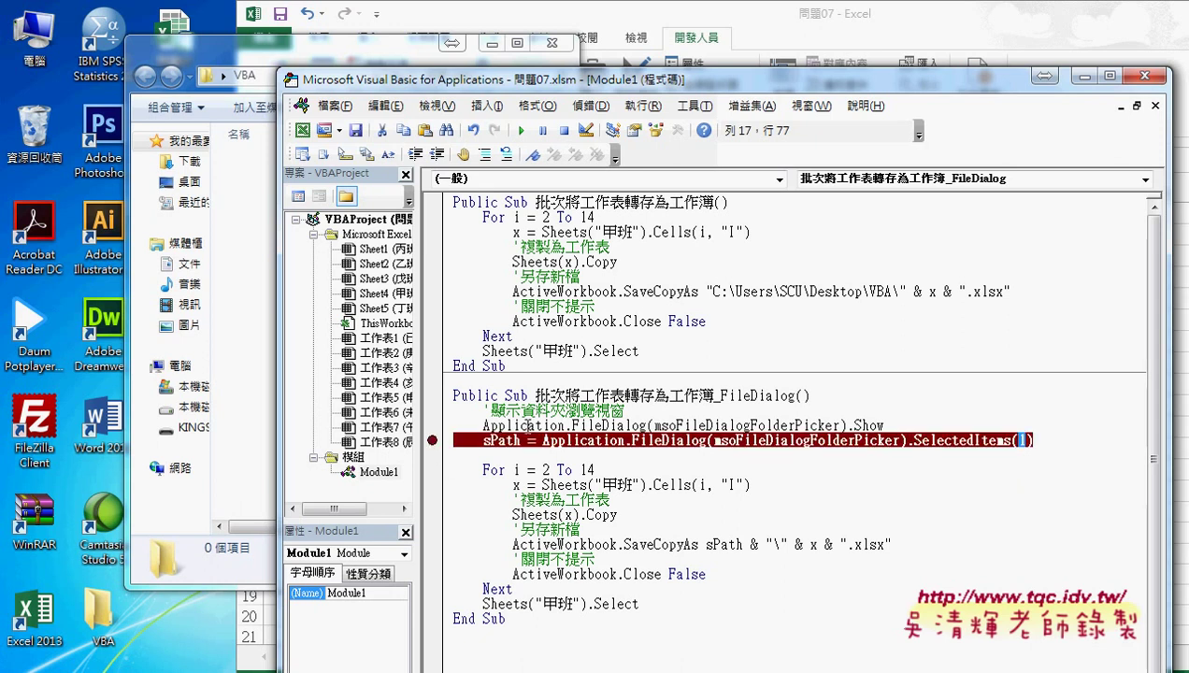
drag(383, 53, 258, 54)
drag(675, 84, 742, 60)
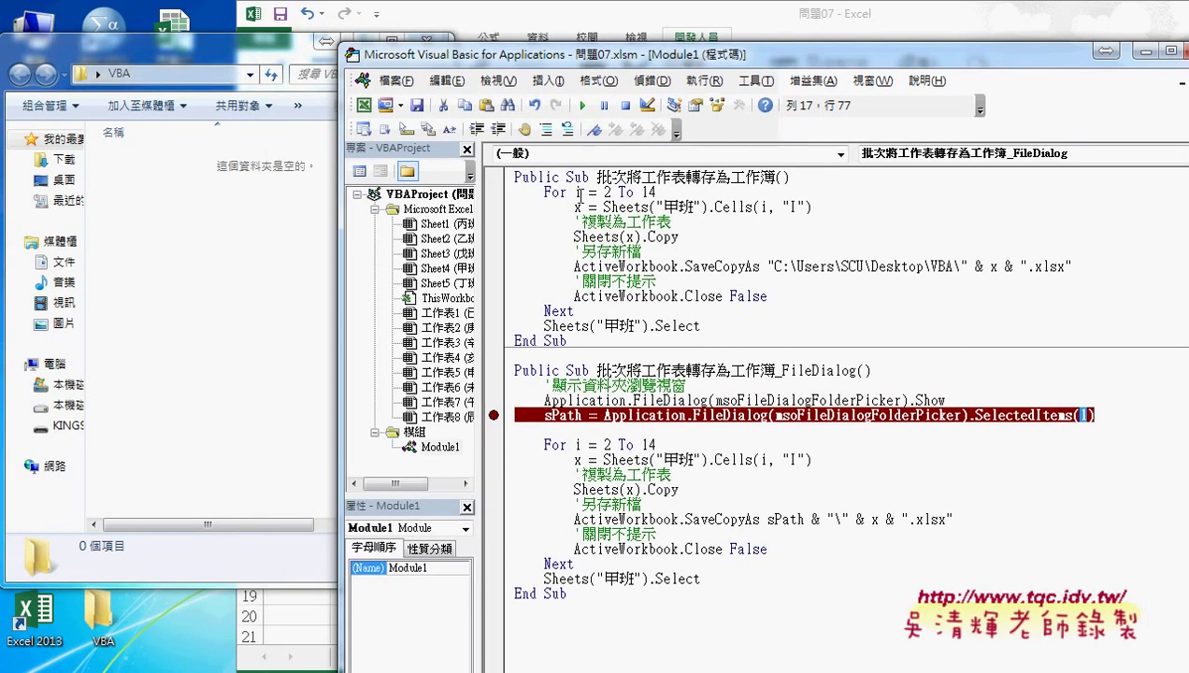
Run the macro and choose the Desktop VBA folder in the Browse dialog after checking its path
click(582, 106)
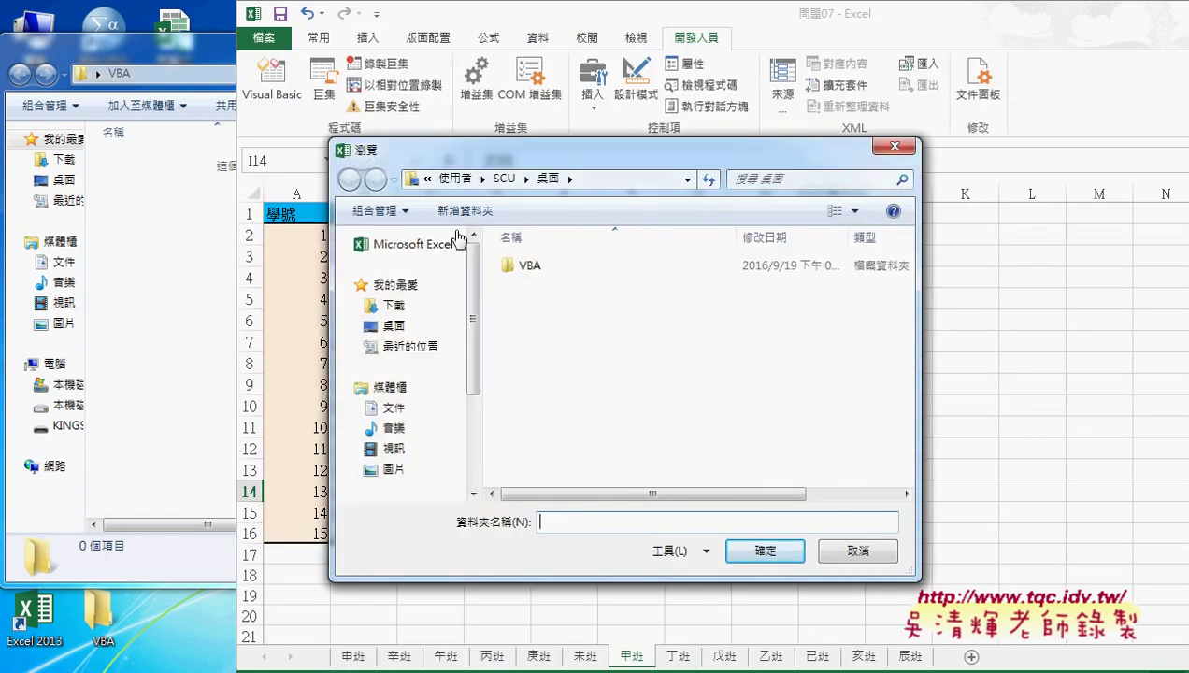
click(393, 325)
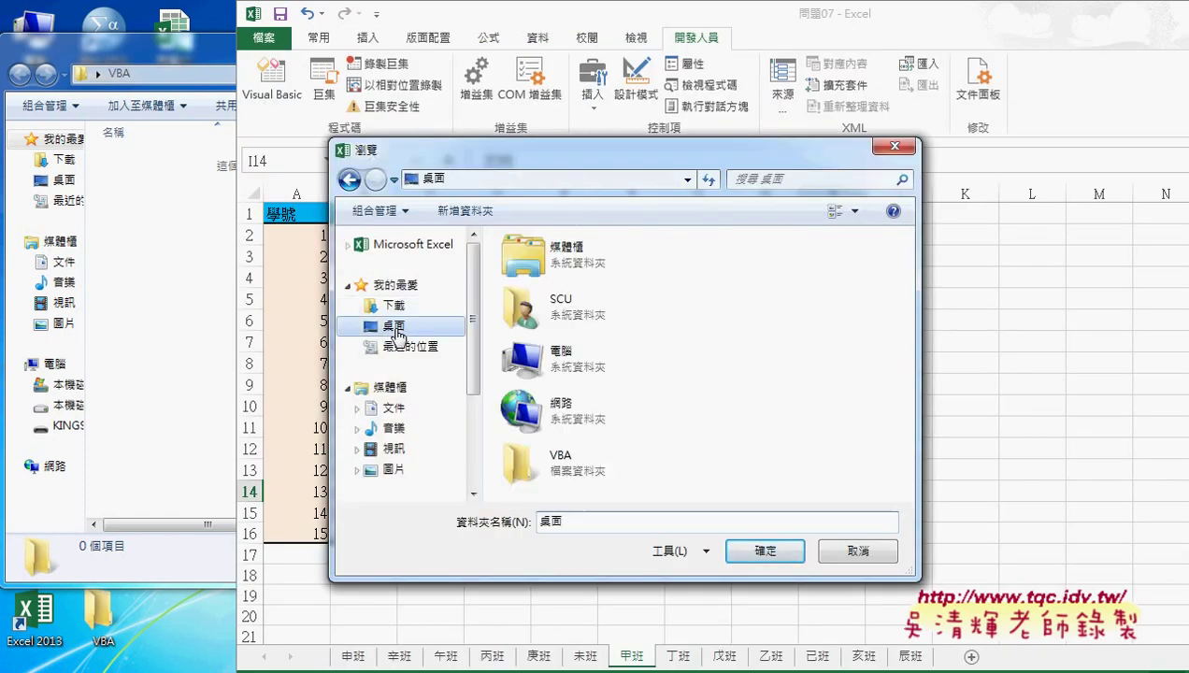
double_click(580, 472)
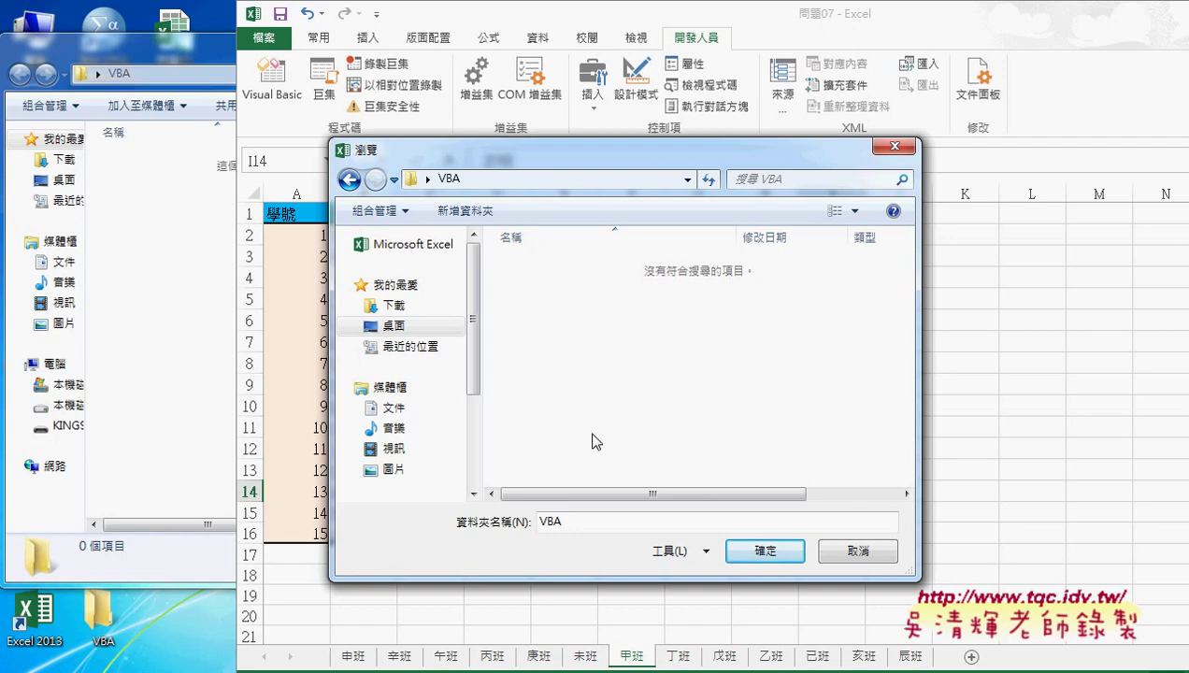
right_click(597, 178)
click(630, 228)
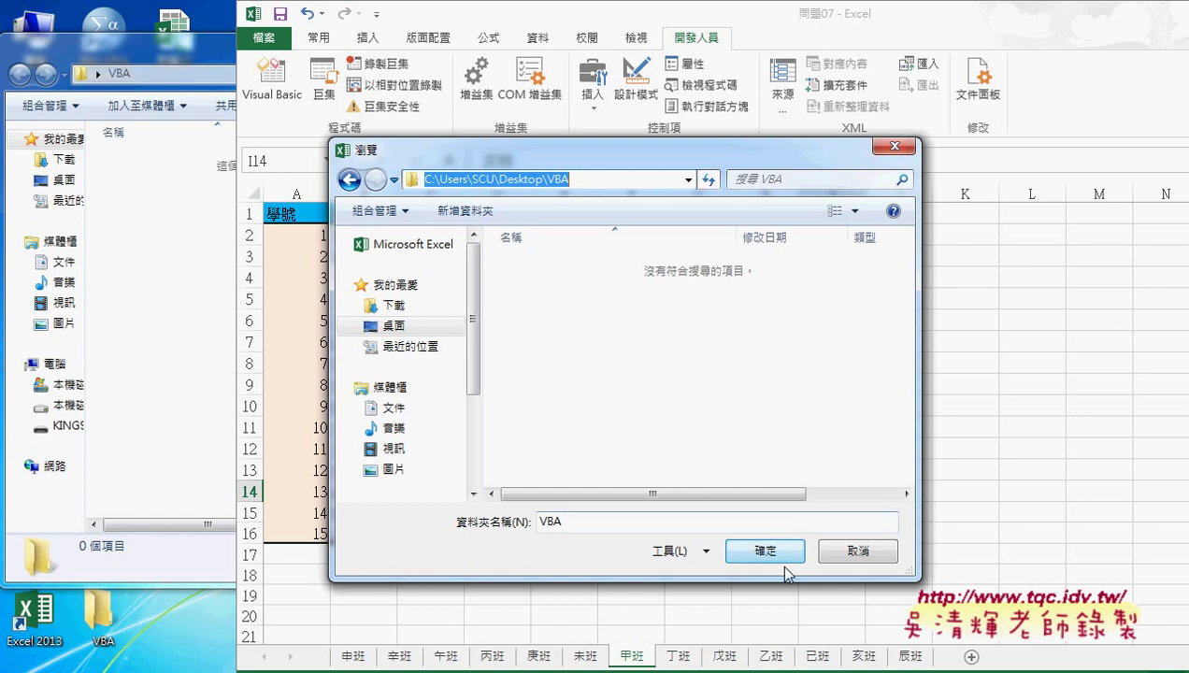
click(774, 551)
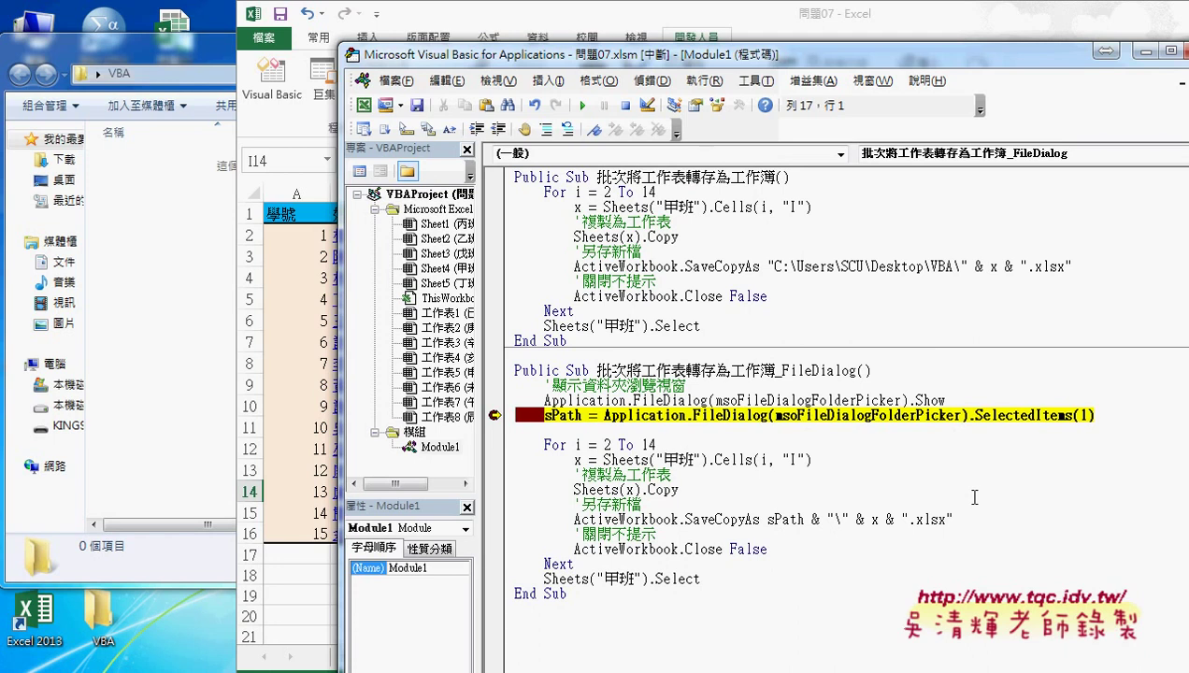
Step past the sPath line with F8 and annotate its value C:\Users\SCU\Desktop\VBA against the fixed path
key(F8)
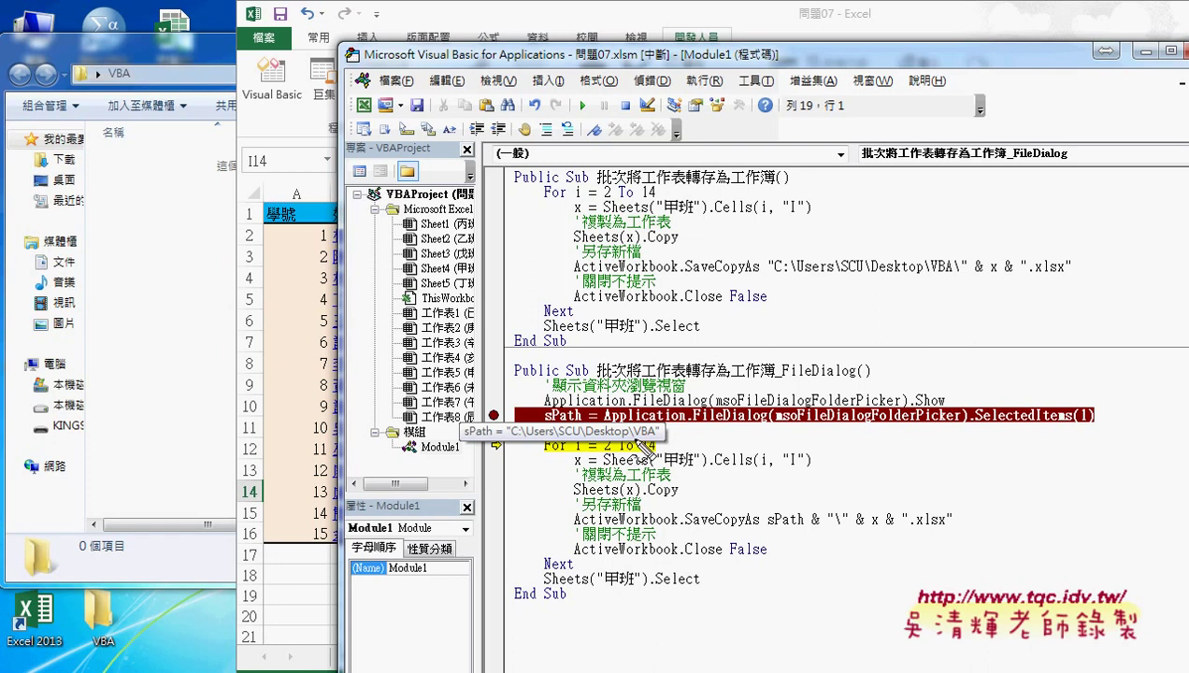
drag(638, 440, 660, 440)
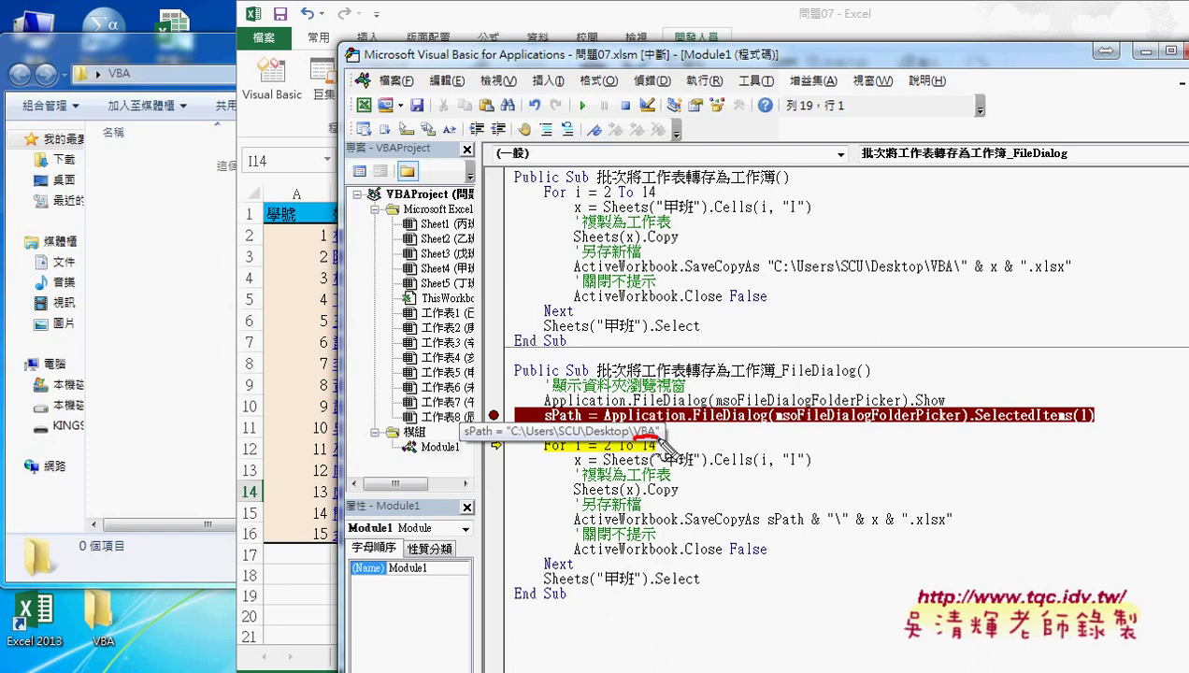
drag(657, 445, 654, 439)
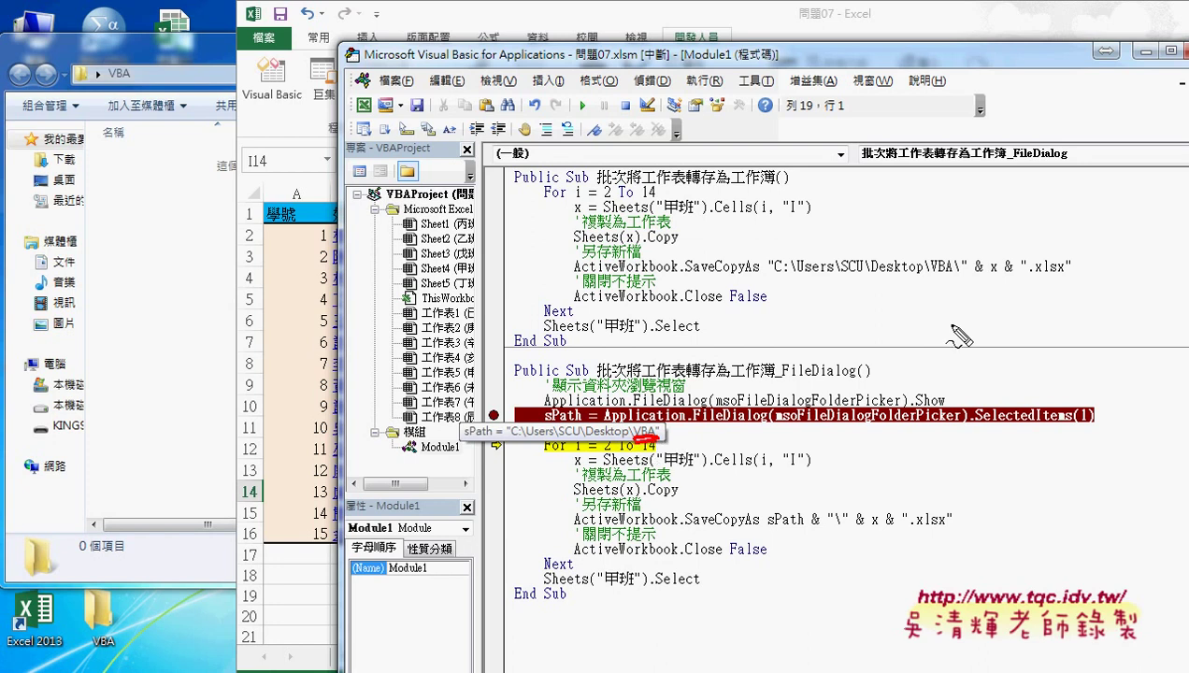
drag(954, 278, 961, 284)
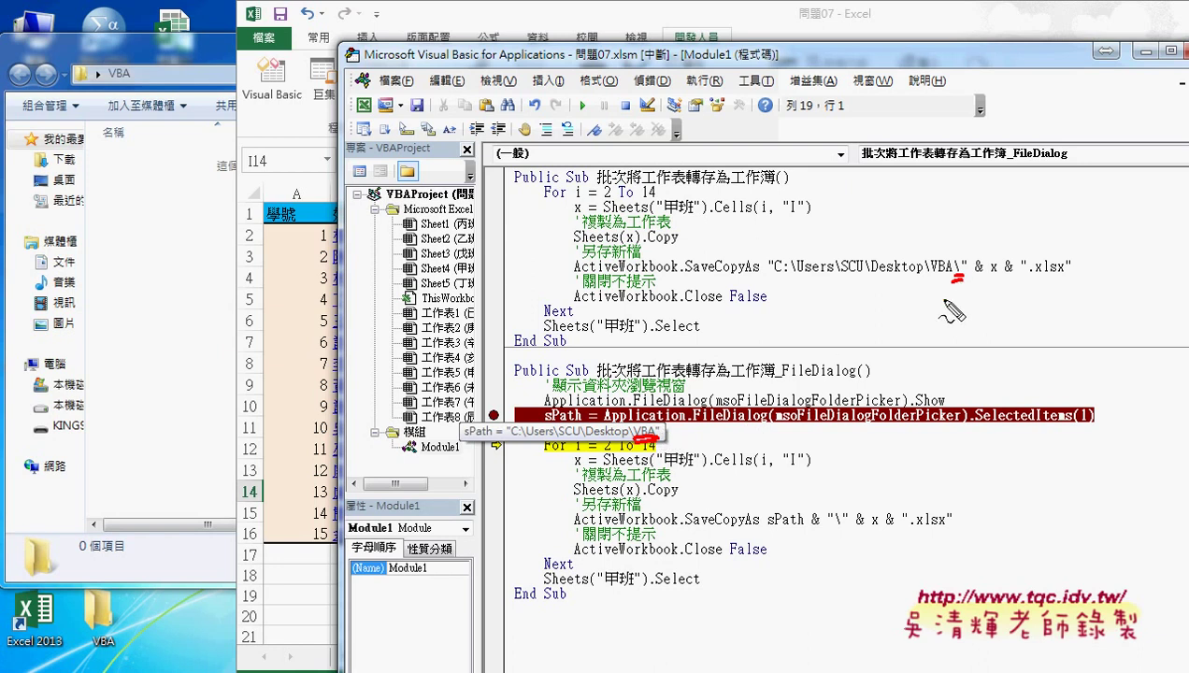
drag(659, 423, 680, 449)
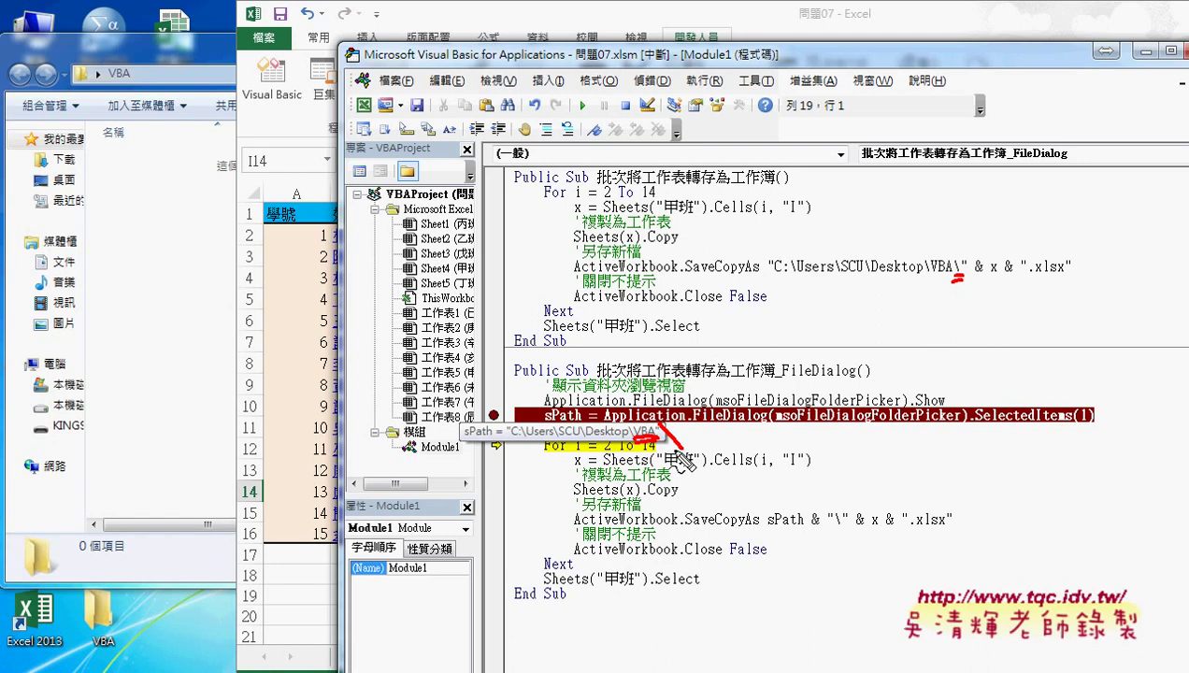
key(Escape)
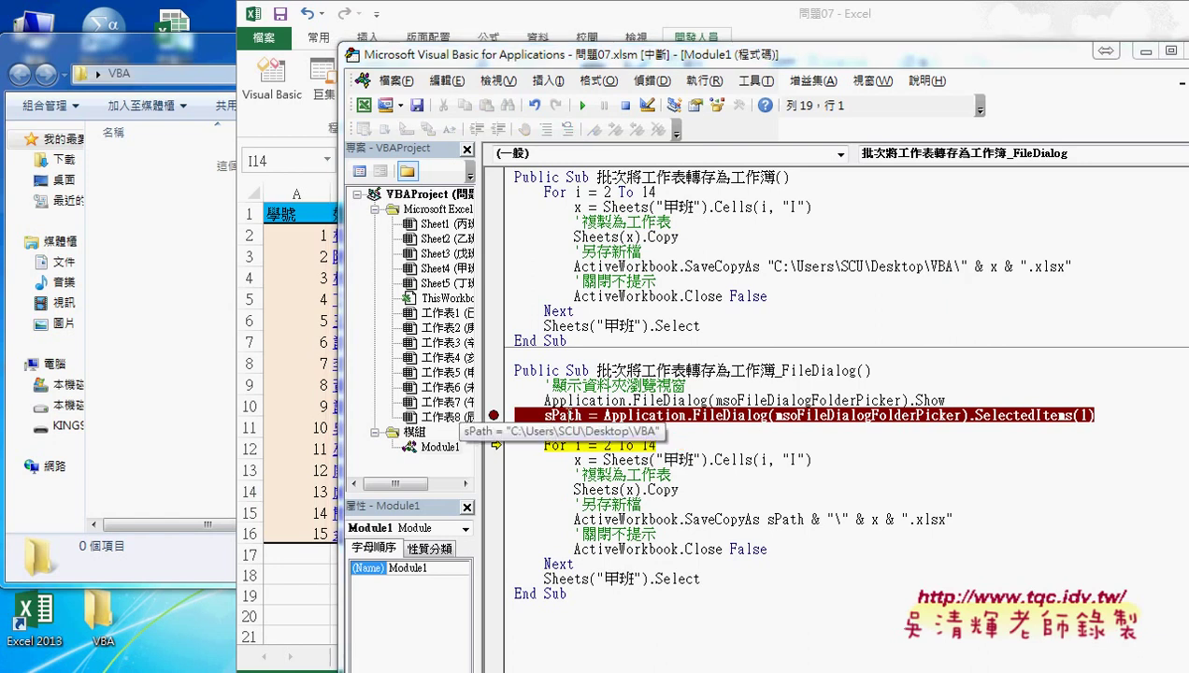
mouse_move(822, 415)
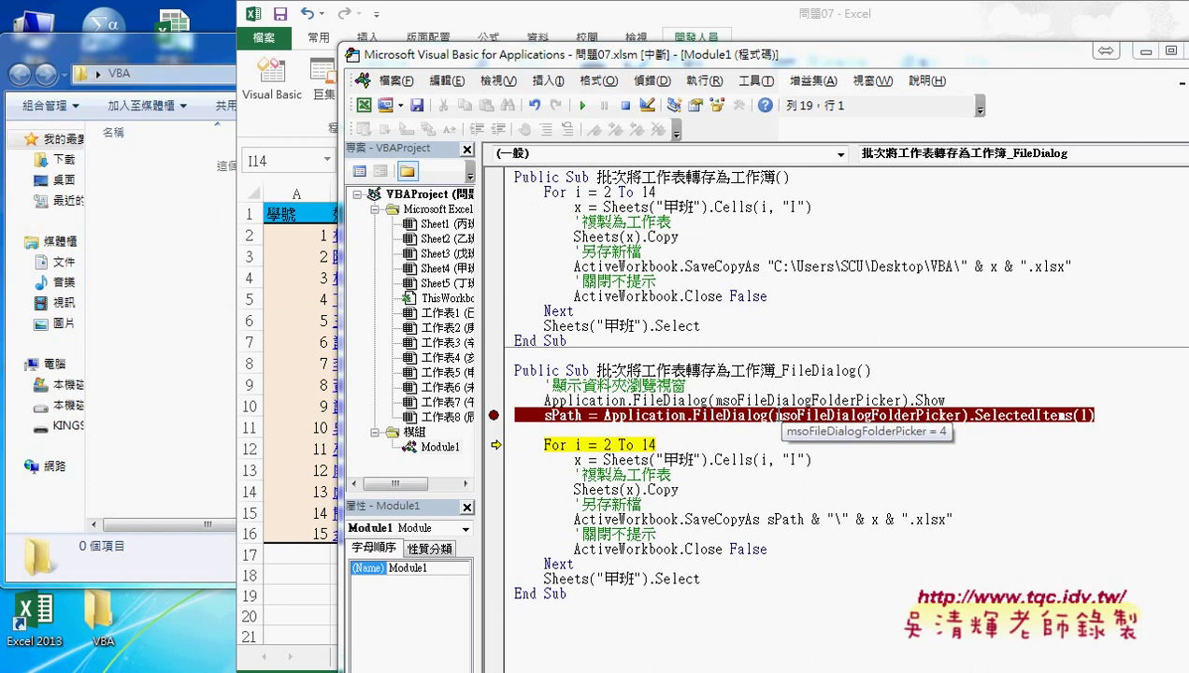
click(818, 459)
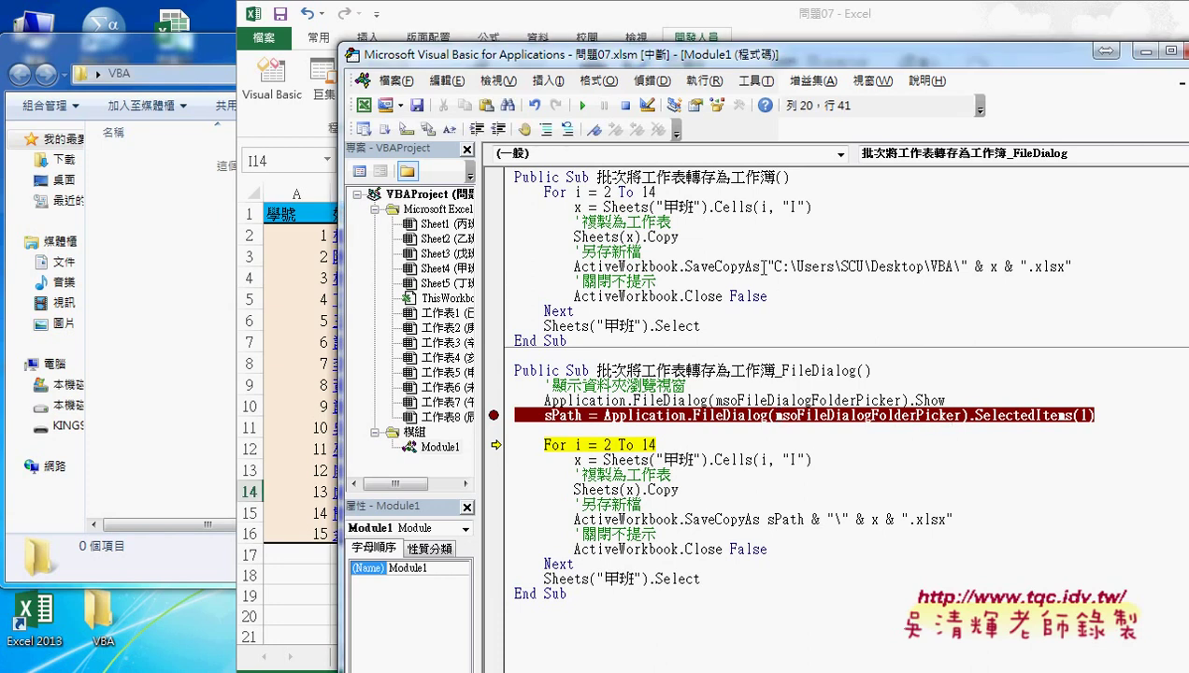
key(ctrl+2)
drag(774, 274, 954, 273)
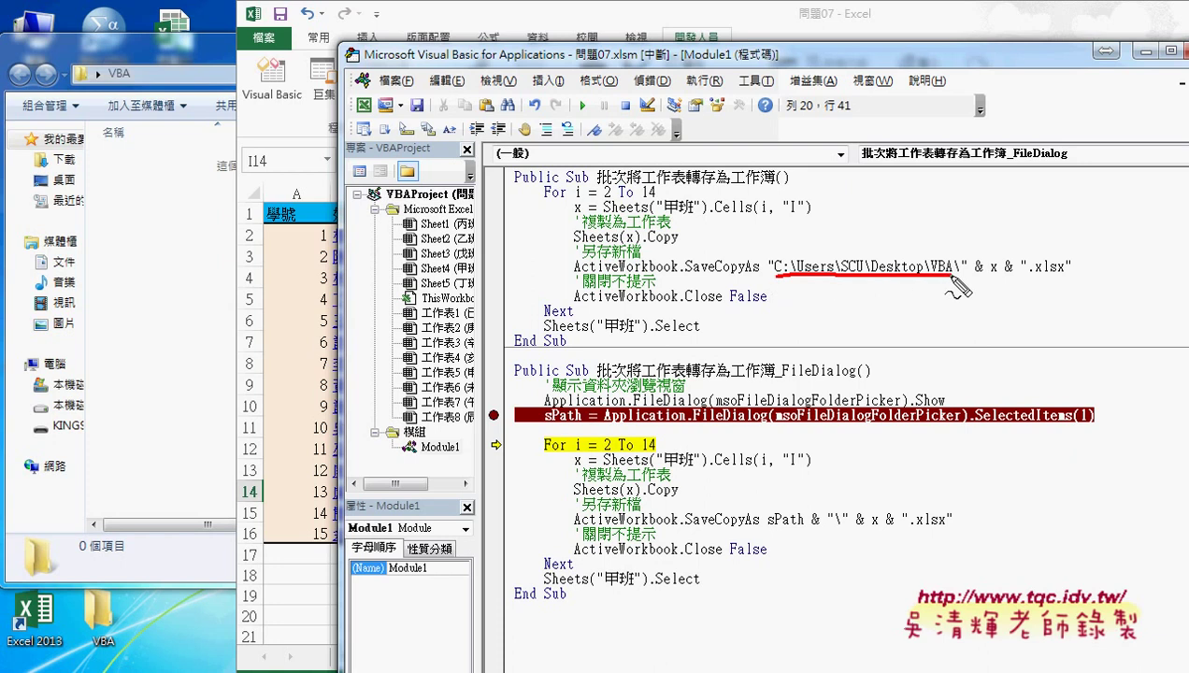
drag(768, 529, 804, 529)
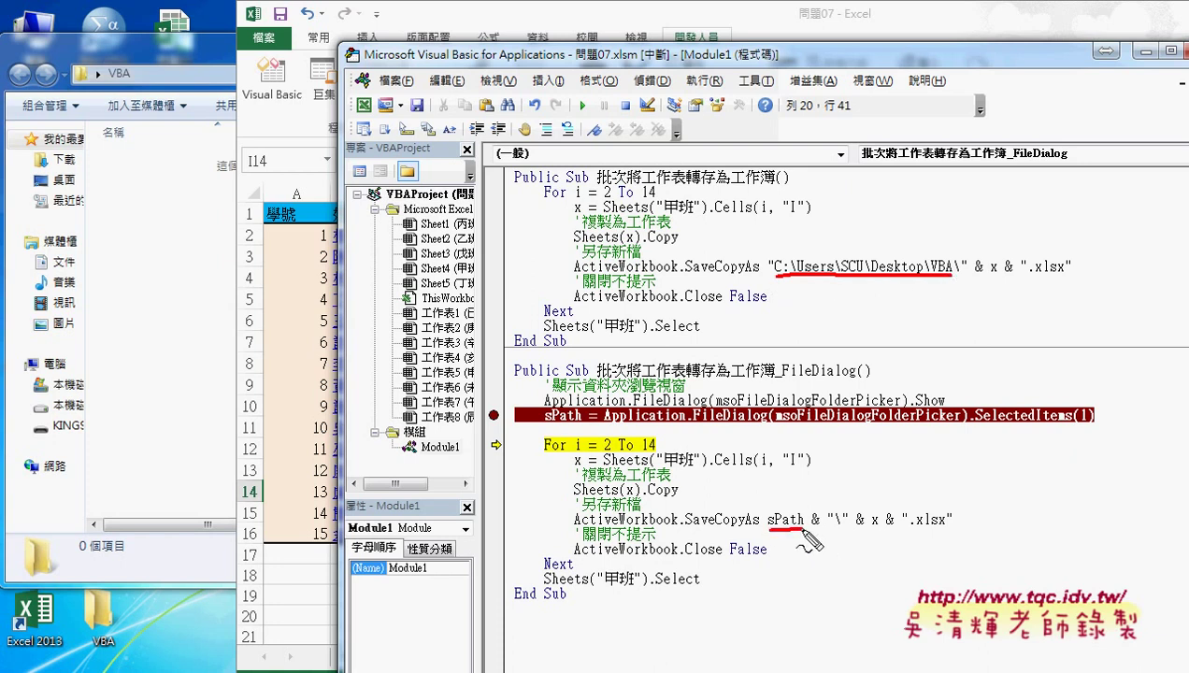
drag(860, 278, 786, 523)
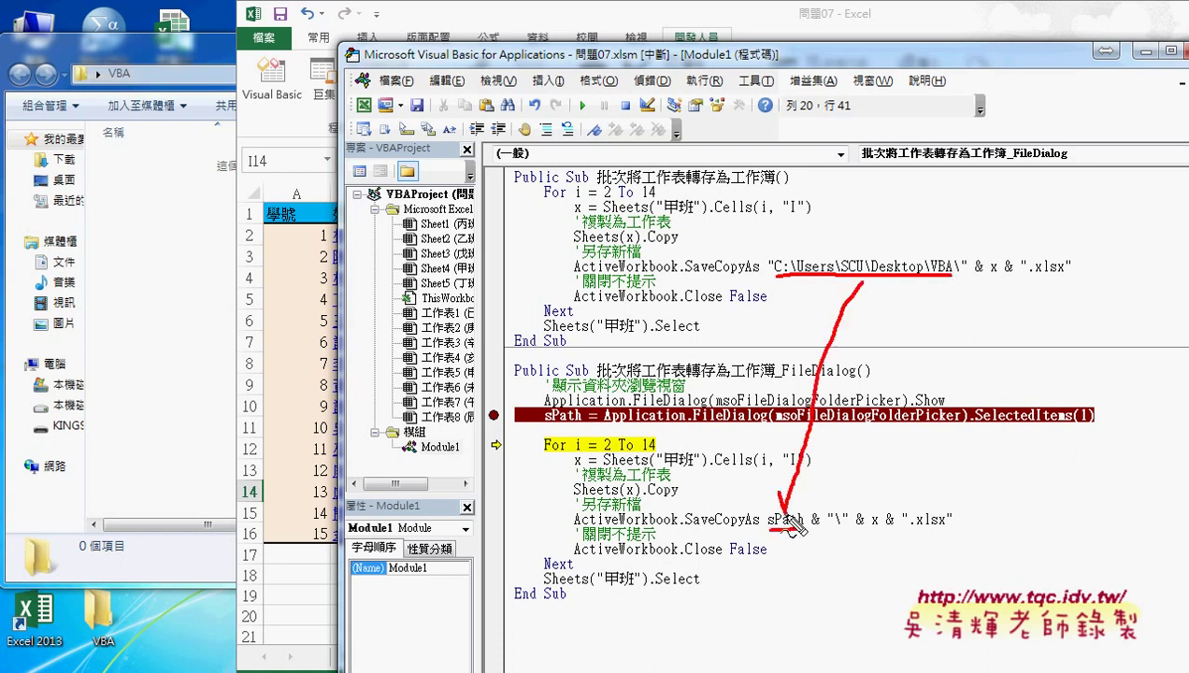
drag(959, 274, 968, 274)
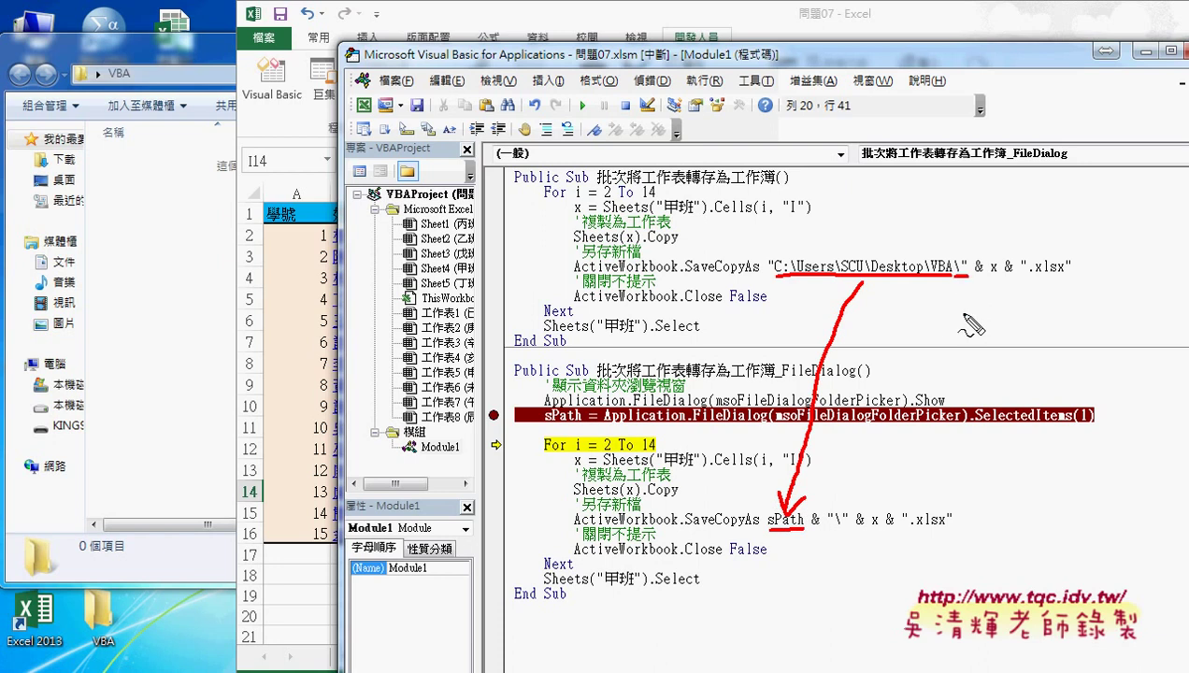
drag(812, 529, 866, 529)
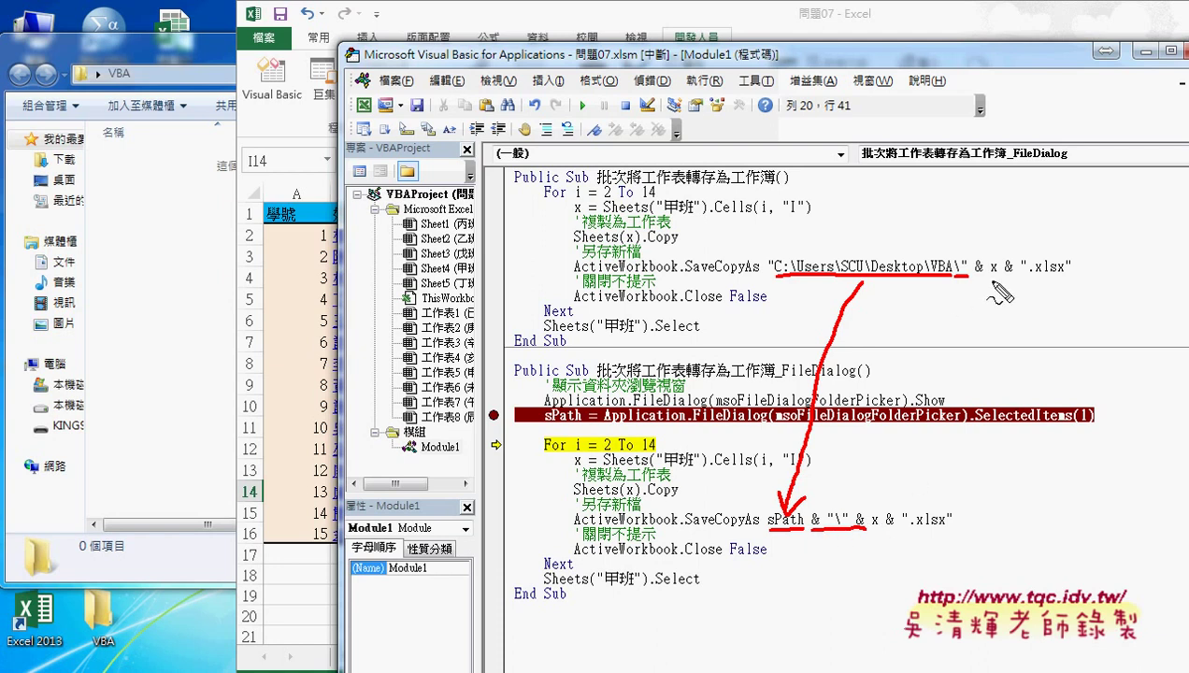
mouse_move(989, 273)
mouse_down()
mouse_move(1073, 270)
mouse_move(924, 501)
mouse_move(940, 496)
mouse_up()
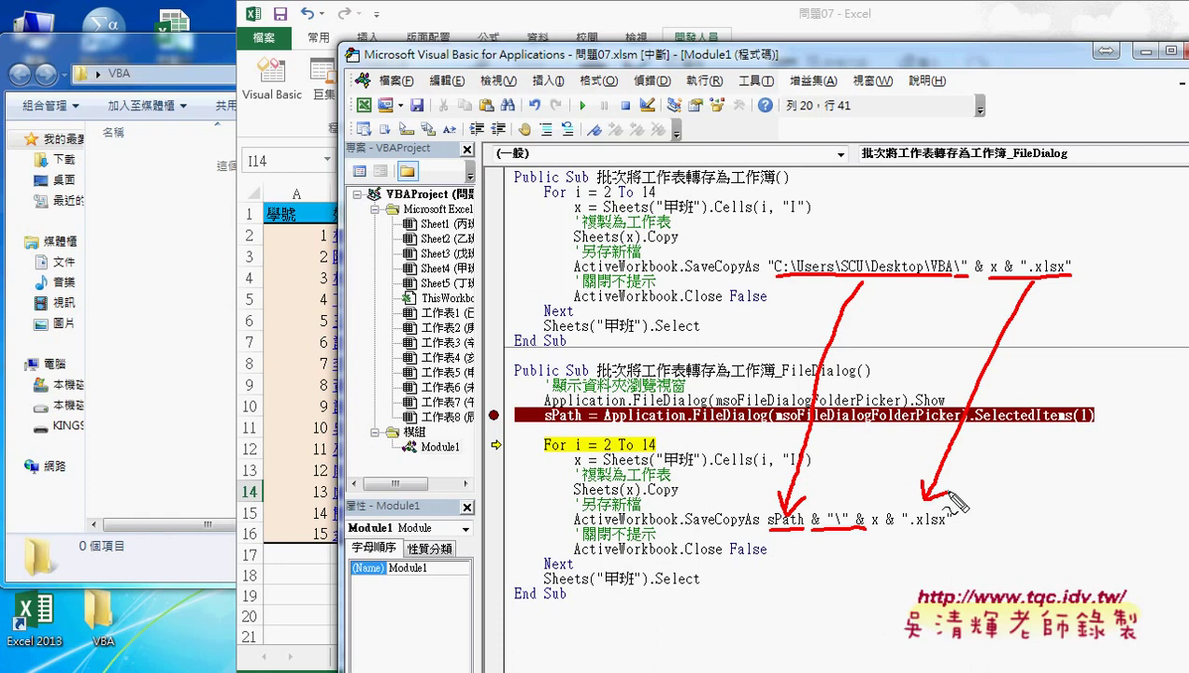
key(Escape)
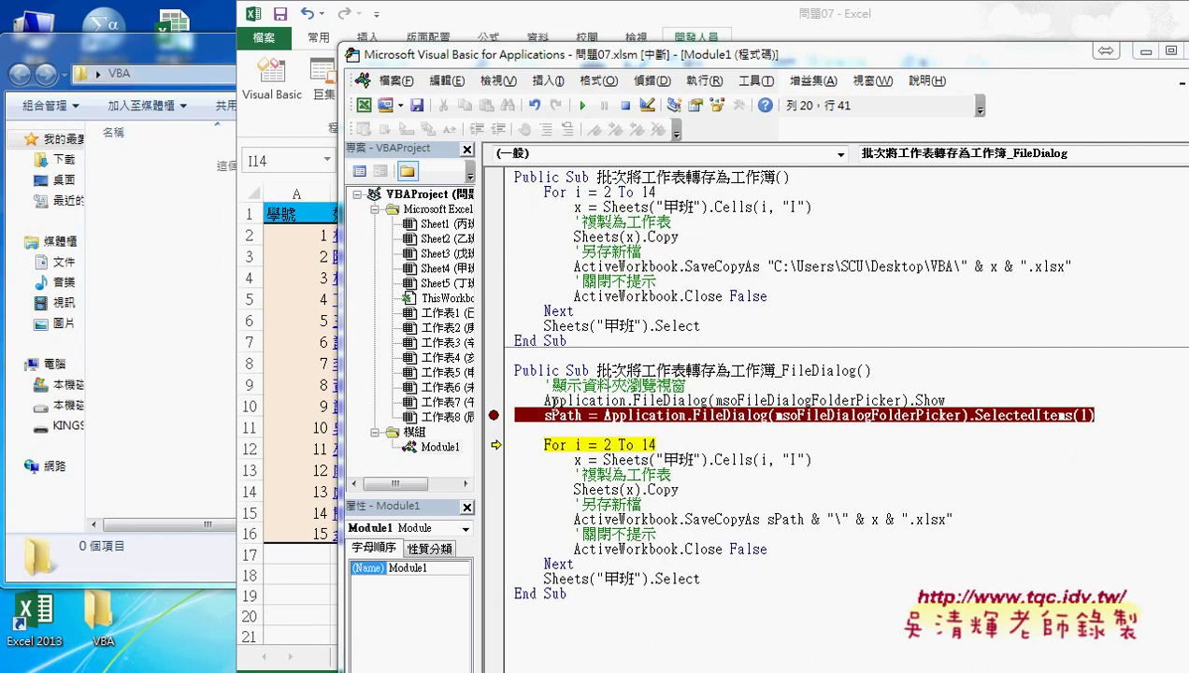
Remove the sPath breakpoint, resume the macro, and put a breakpoint on the SaveCopyAs line
click(493, 415)
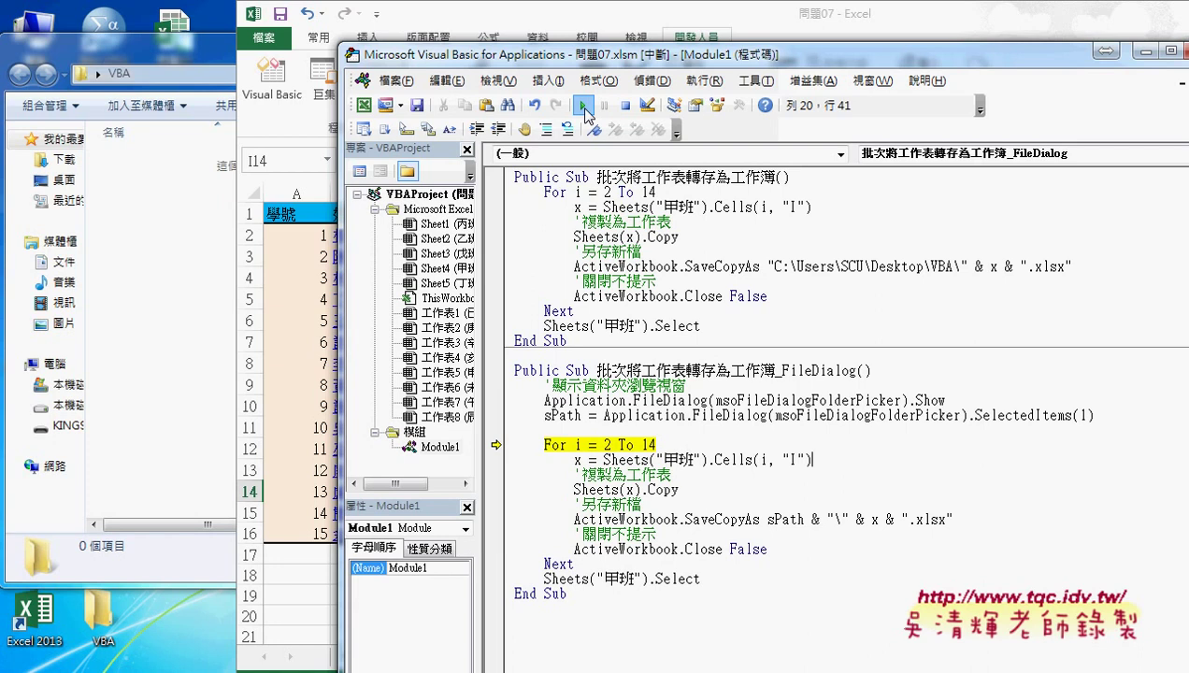
click(494, 518)
click(582, 104)
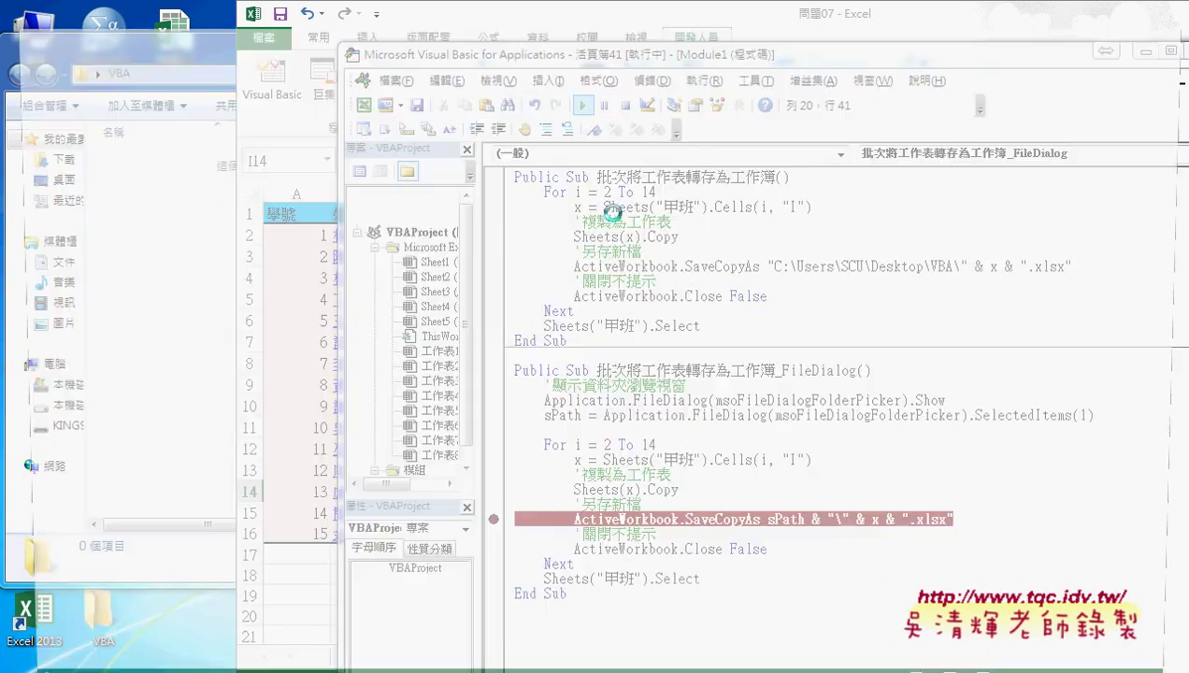